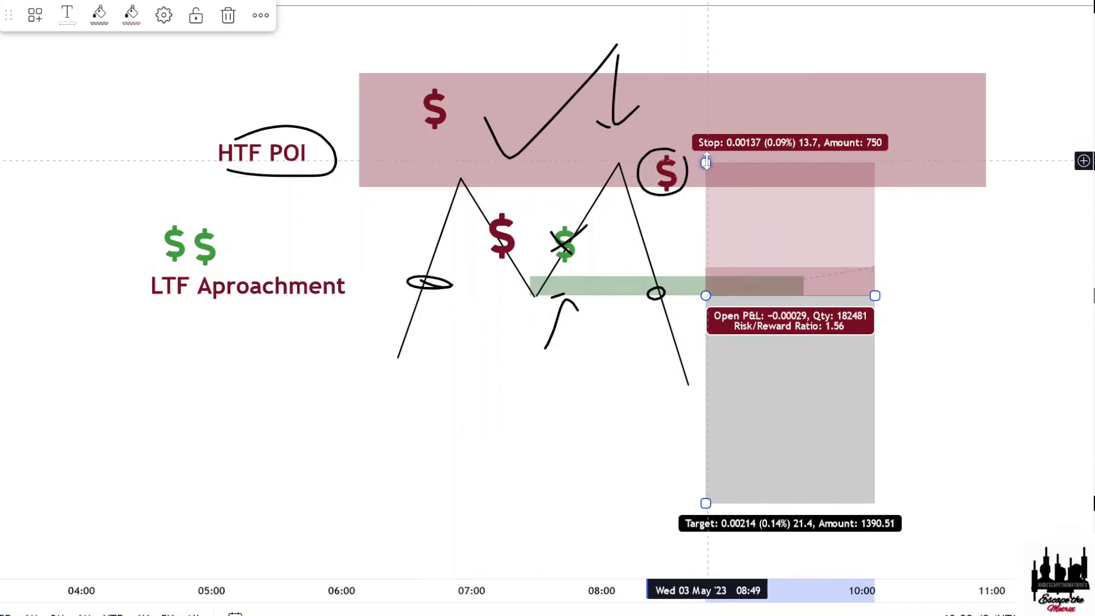
# Raise the short position's stop to the HTF POI zone top, then lower it back to about 1.5 risk/reward
pyautogui.moveTo(706, 163); pyautogui.dragTo(707, 160)
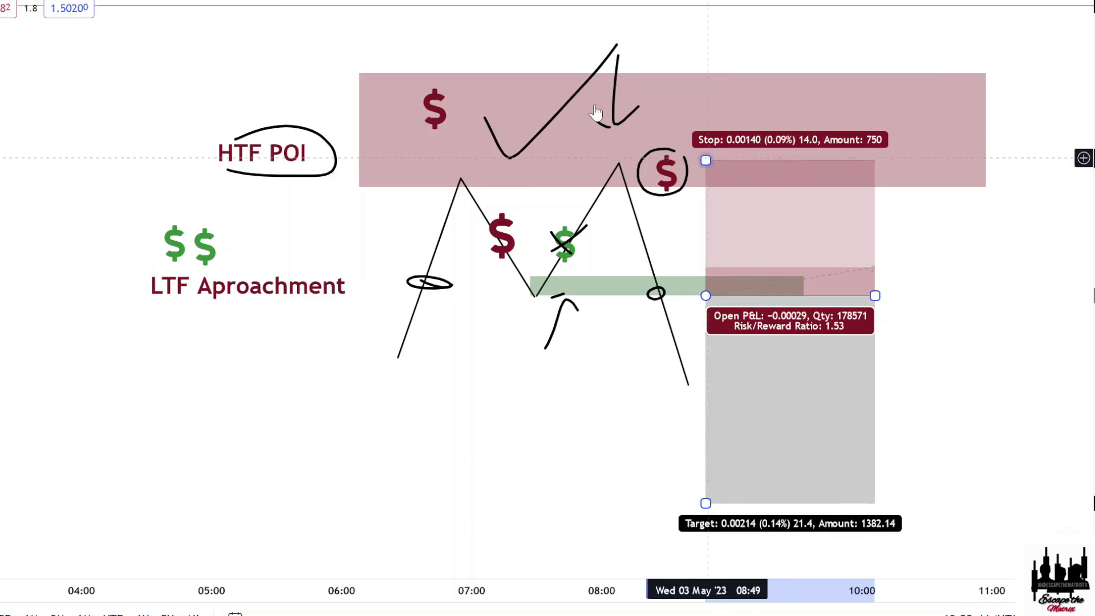
pyautogui.click(434, 108)
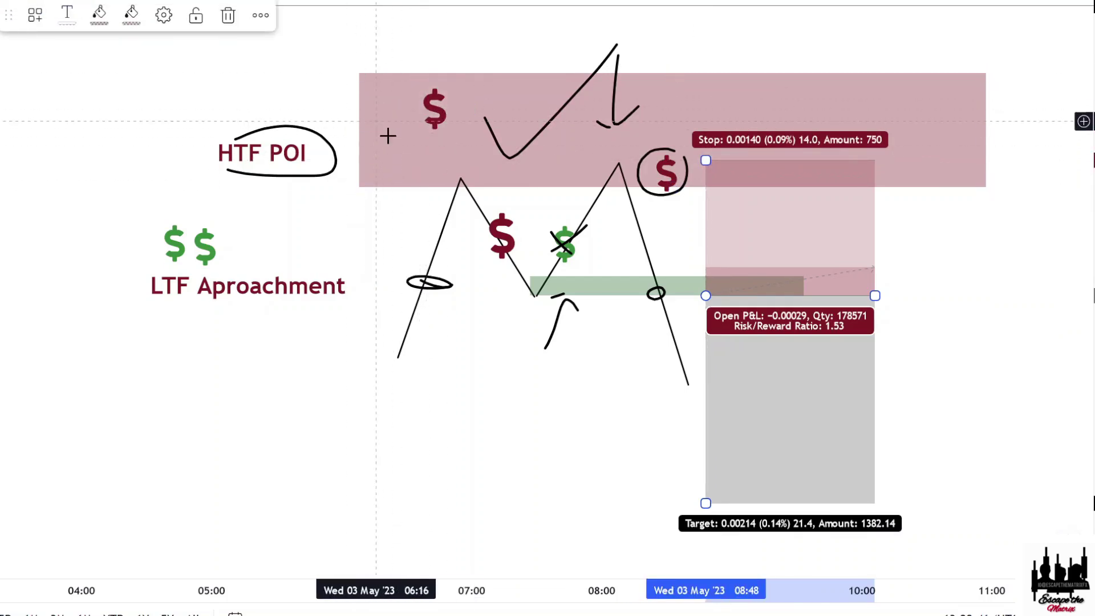
pyautogui.moveTo(703, 156); pyautogui.dragTo(703, 73)
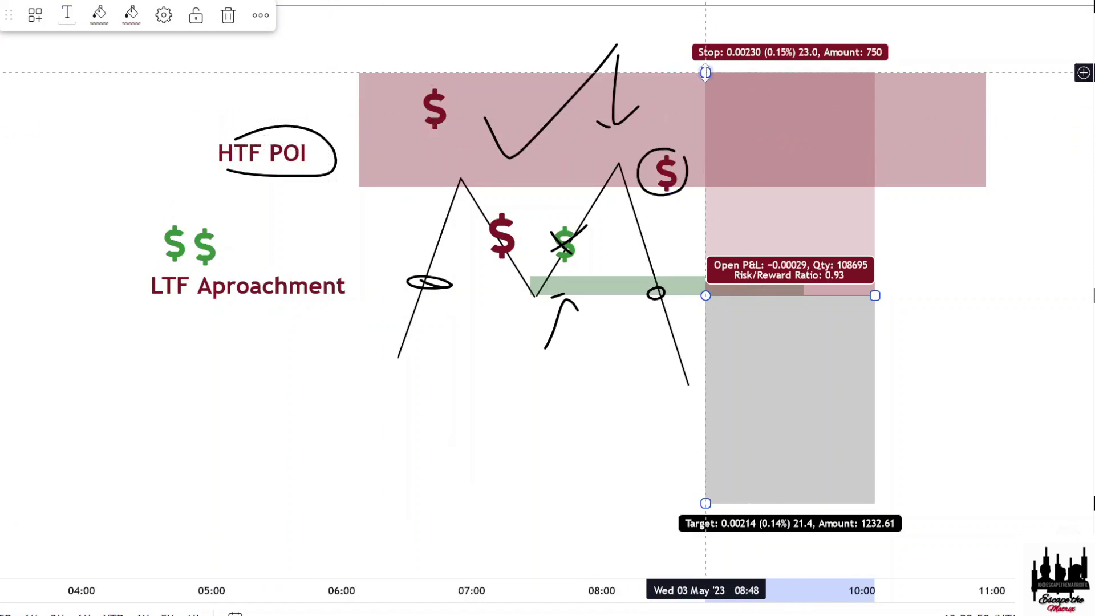
pyautogui.moveTo(705, 72); pyautogui.dragTo(713, 157)
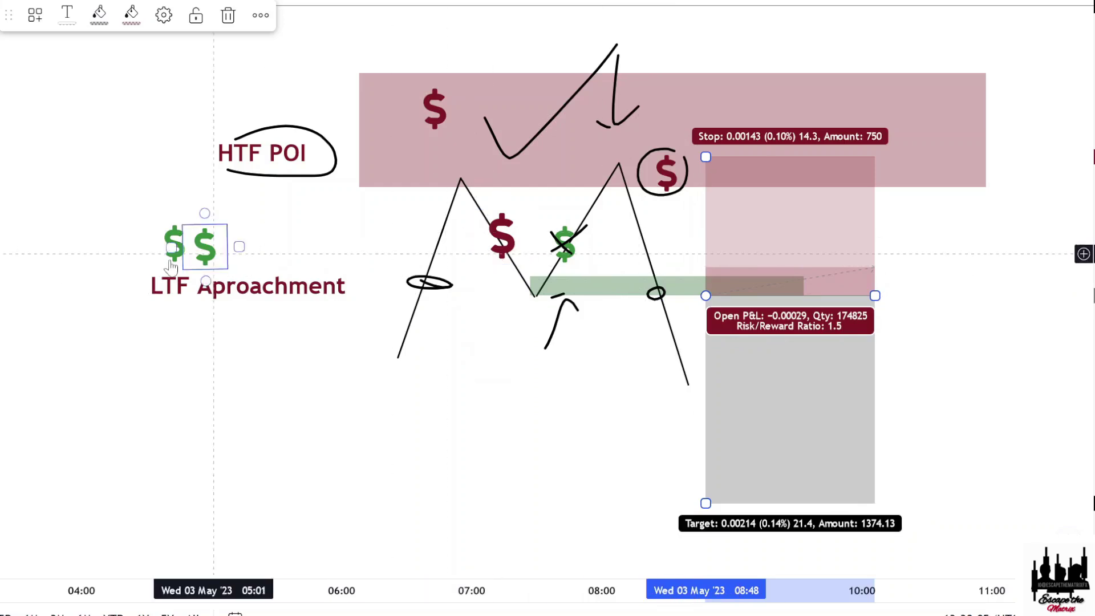
pyautogui.moveTo(350, 368)
pyautogui.mouseDown()
pyautogui.moveTo(389, 384)
pyautogui.moveTo(726, 232)
pyautogui.moveTo(427, 159)
pyautogui.moveTo(396, 353)
pyautogui.mouseUp()
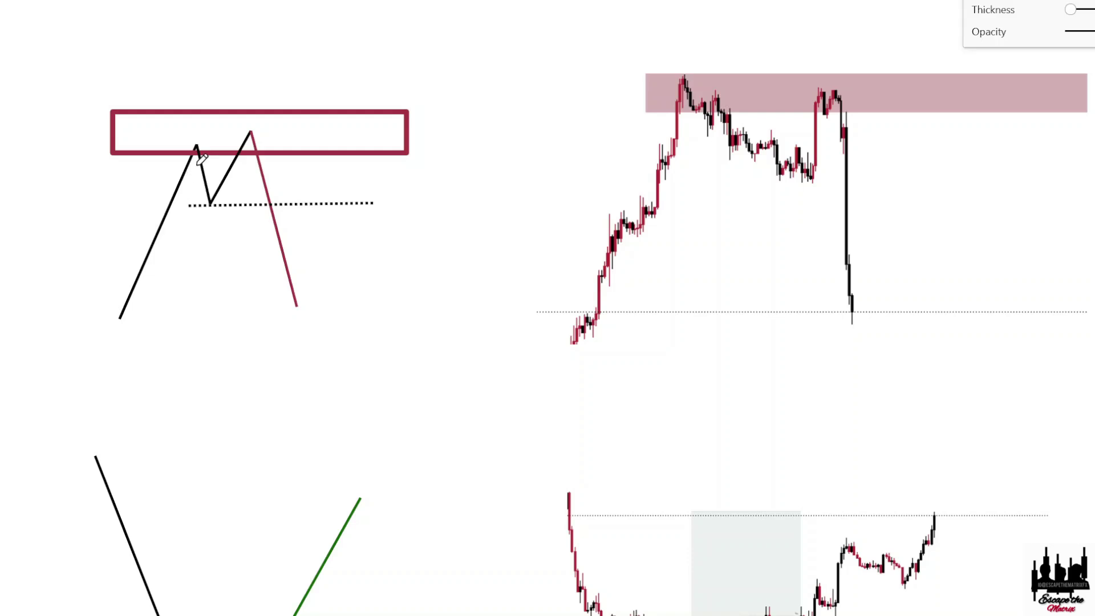
# On the top-zone diagram, circle both peaks and the low, trace the dotted line and add check marks
pyautogui.moveTo(202, 138); pyautogui.dragTo(200, 144)
pyautogui.moveTo(218, 197)
pyautogui.mouseDown()
pyautogui.moveTo(199, 200)
pyautogui.moveTo(215, 188)
pyautogui.moveTo(215, 202)
pyautogui.mouseUp()
pyautogui.moveTo(257, 130)
pyautogui.mouseDown()
pyautogui.moveTo(239, 140)
pyautogui.moveTo(263, 173)
pyautogui.moveTo(289, 282)
pyautogui.mouseUp()
pyautogui.moveTo(255, 123)
pyautogui.mouseDown()
pyautogui.moveTo(235, 145)
pyautogui.moveTo(262, 156)
pyautogui.mouseUp()
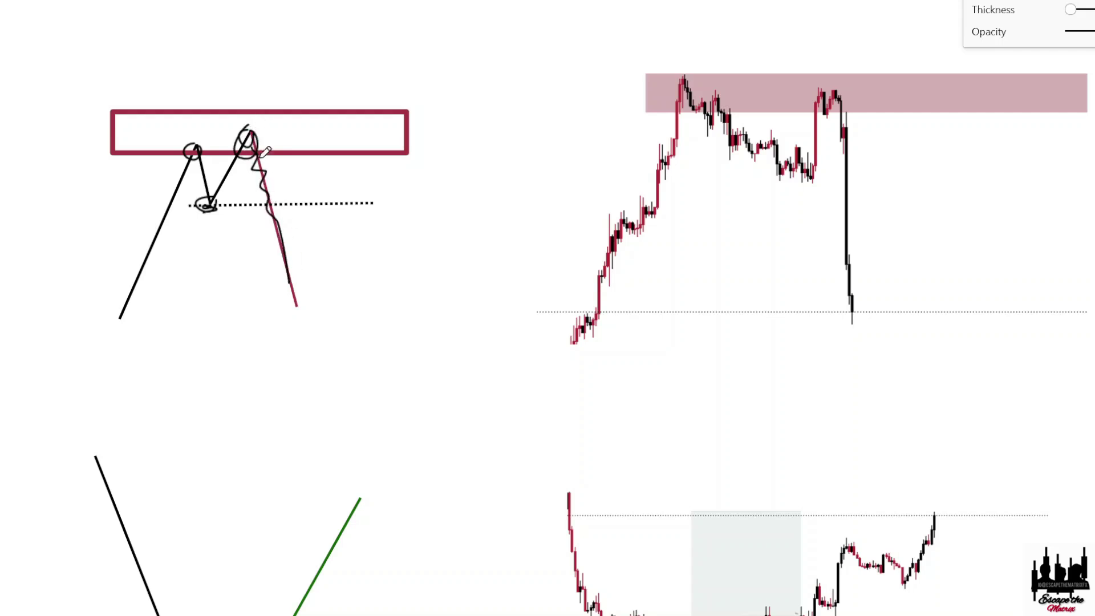
pyautogui.moveTo(209, 203); pyautogui.dragTo(286, 203)
pyautogui.moveTo(281, 130); pyautogui.dragTo(303, 119)
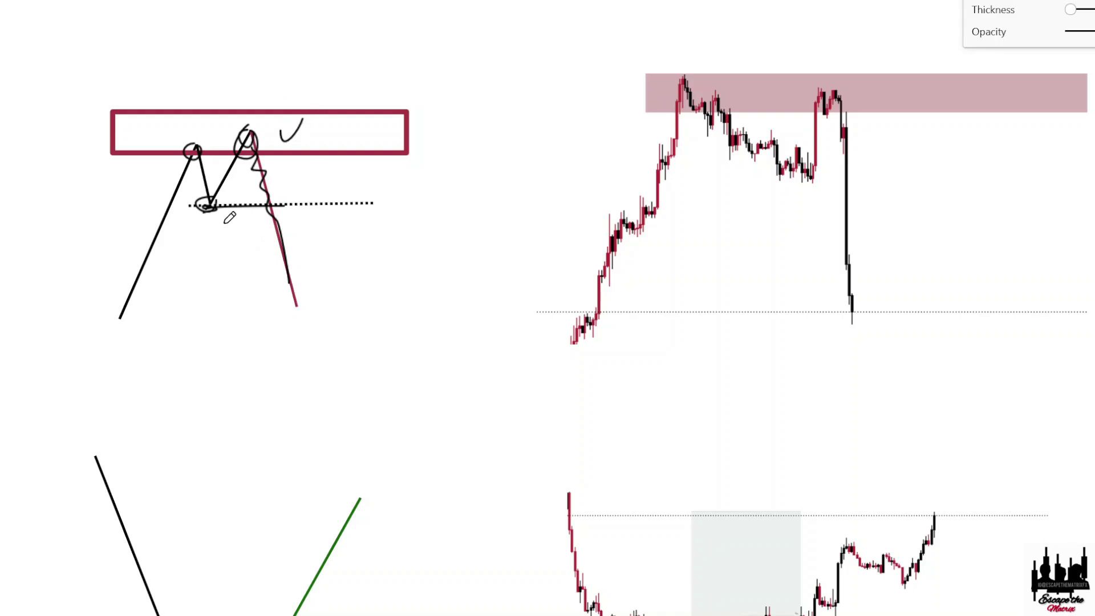
pyautogui.moveTo(226, 226)
pyautogui.mouseDown()
pyautogui.moveTo(214, 234)
pyautogui.moveTo(199, 219)
pyautogui.mouseUp()
# On the candlestick example, circle the first high in the pink zone, write 4hr and mark the second high
pyautogui.moveTo(701, 115)
pyautogui.mouseDown()
pyautogui.moveTo(651, 89)
pyautogui.moveTo(713, 67)
pyautogui.moveTo(711, 114)
pyautogui.mouseUp()
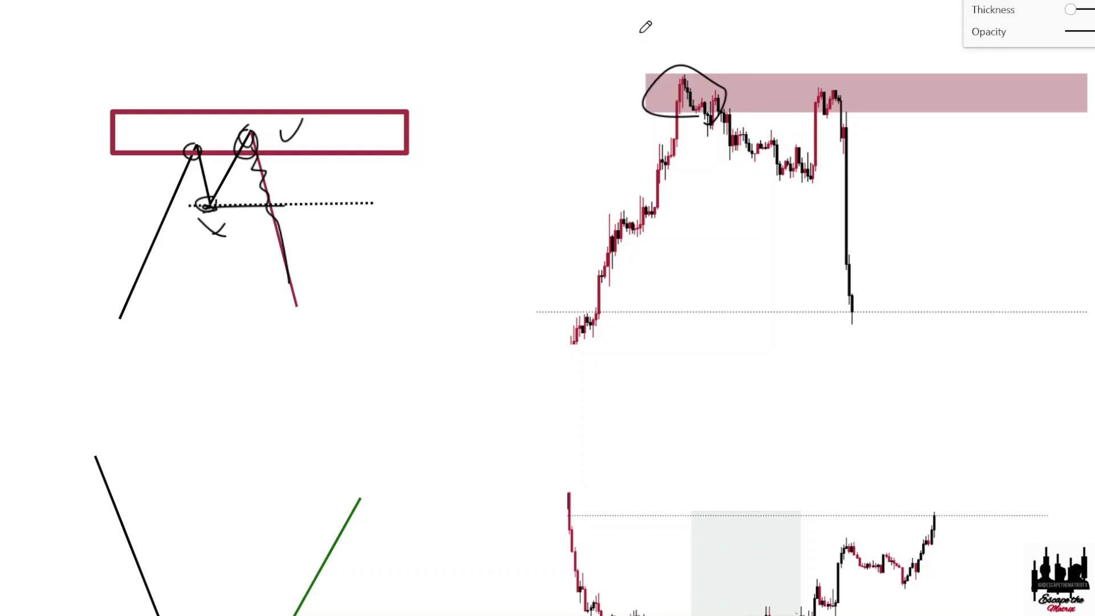
pyautogui.moveTo(639, 33)
pyautogui.mouseDown()
pyautogui.moveTo(648, 58)
pyautogui.moveTo(633, 53)
pyautogui.moveTo(657, 59)
pyautogui.moveTo(669, 41)
pyautogui.moveTo(689, 45)
pyautogui.mouseUp()
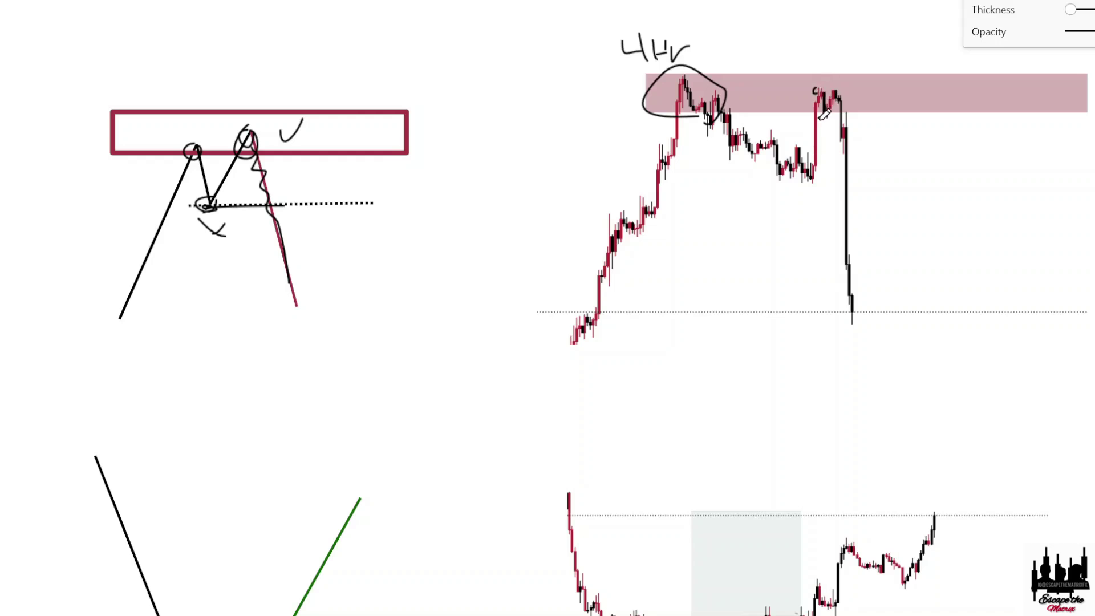
pyautogui.moveTo(822, 119)
pyautogui.mouseDown()
pyautogui.moveTo(842, 119)
pyautogui.moveTo(859, 86)
pyautogui.mouseUp()
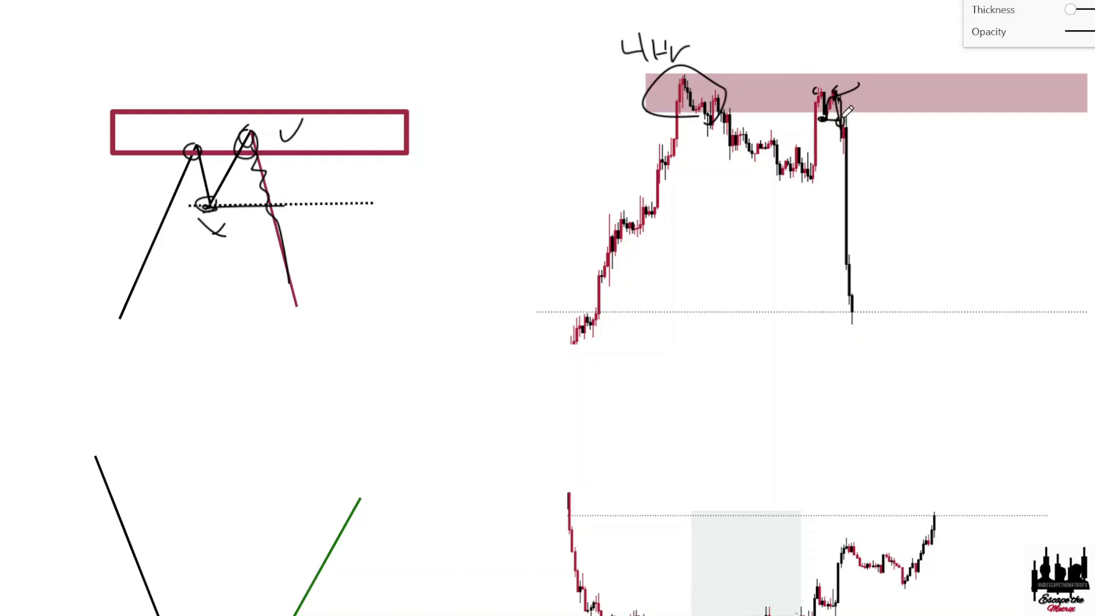
# Circle the left and right bottoms of the W diagram inside the box
pyautogui.scroll(-5, 764, 225)
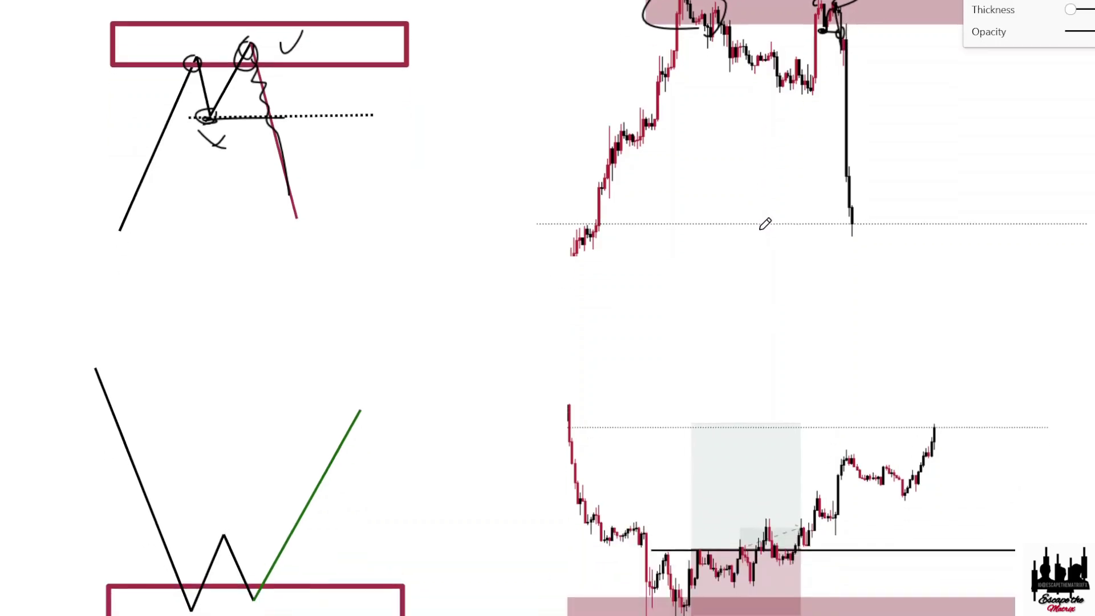
pyautogui.scroll(-2, 759, 214)
pyautogui.scroll(2, 756, 207)
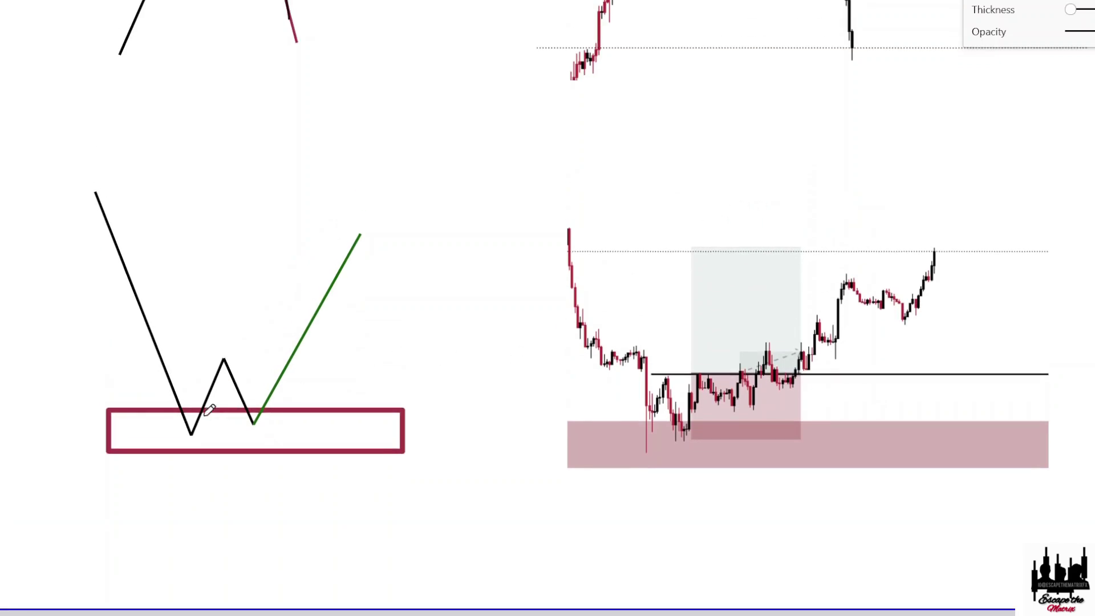
pyautogui.moveTo(205, 419)
pyautogui.mouseDown()
pyautogui.moveTo(180, 429)
pyautogui.moveTo(198, 424)
pyautogui.moveTo(220, 378)
pyautogui.moveTo(291, 358)
pyautogui.mouseUp()
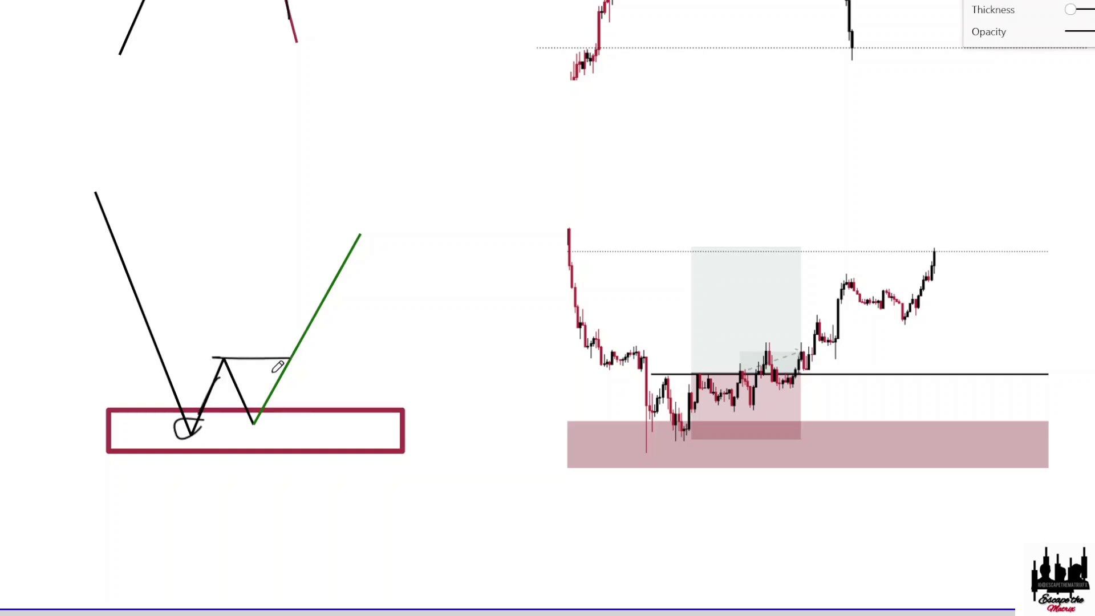
pyautogui.moveTo(253, 417)
pyautogui.mouseDown()
pyautogui.moveTo(262, 421)
pyautogui.moveTo(292, 360)
pyautogui.mouseUp()
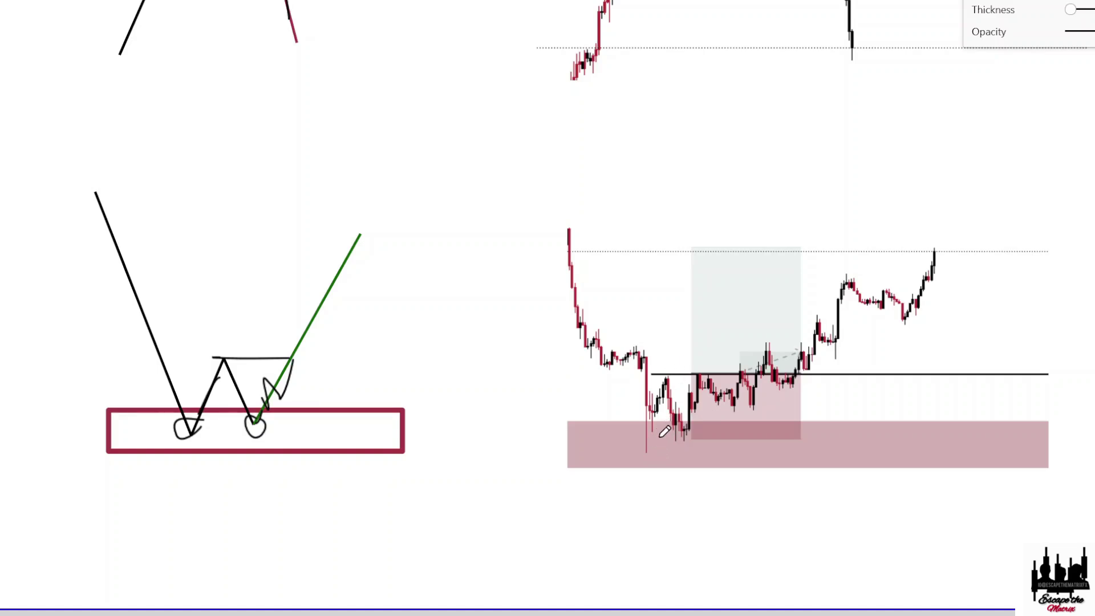
# Circle the long wick low in the pink zone and trace the candles below the horizontal line
pyautogui.moveTo(651, 434)
pyautogui.mouseDown()
pyautogui.moveTo(647, 456)
pyautogui.moveTo(658, 398)
pyautogui.moveTo(674, 399)
pyautogui.moveTo(685, 425)
pyautogui.moveTo(664, 433)
pyautogui.moveTo(683, 425)
pyautogui.moveTo(676, 437)
pyautogui.moveTo(691, 397)
pyautogui.mouseUp()
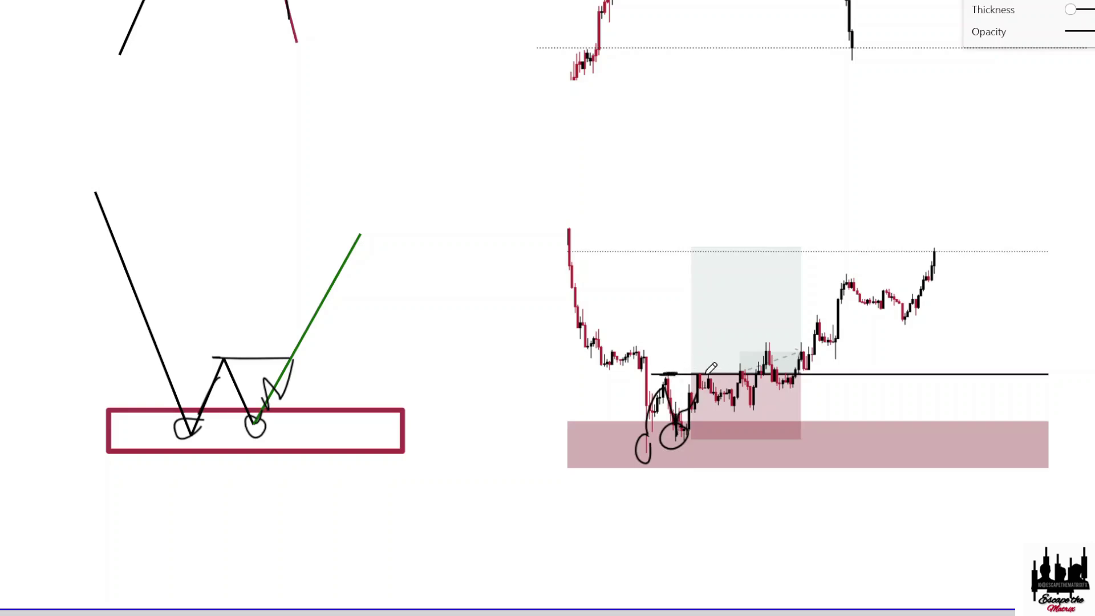
pyautogui.moveTo(701, 389)
pyautogui.mouseDown()
pyautogui.moveTo(733, 399)
pyautogui.moveTo(745, 384)
pyautogui.moveTo(714, 413)
pyautogui.mouseUp()
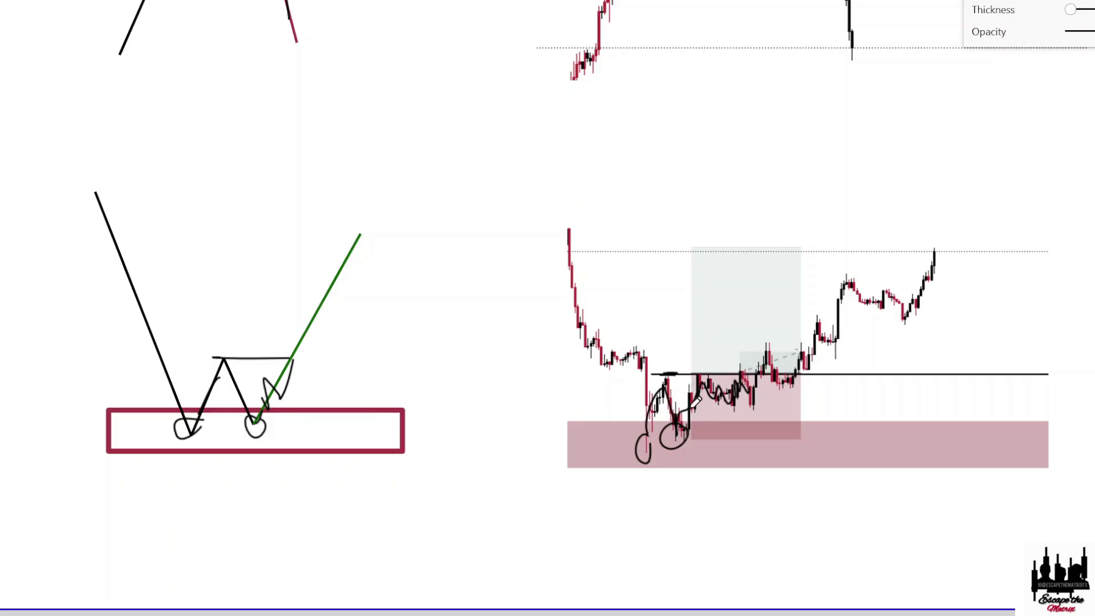
pyautogui.scroll(3, 729, 389)
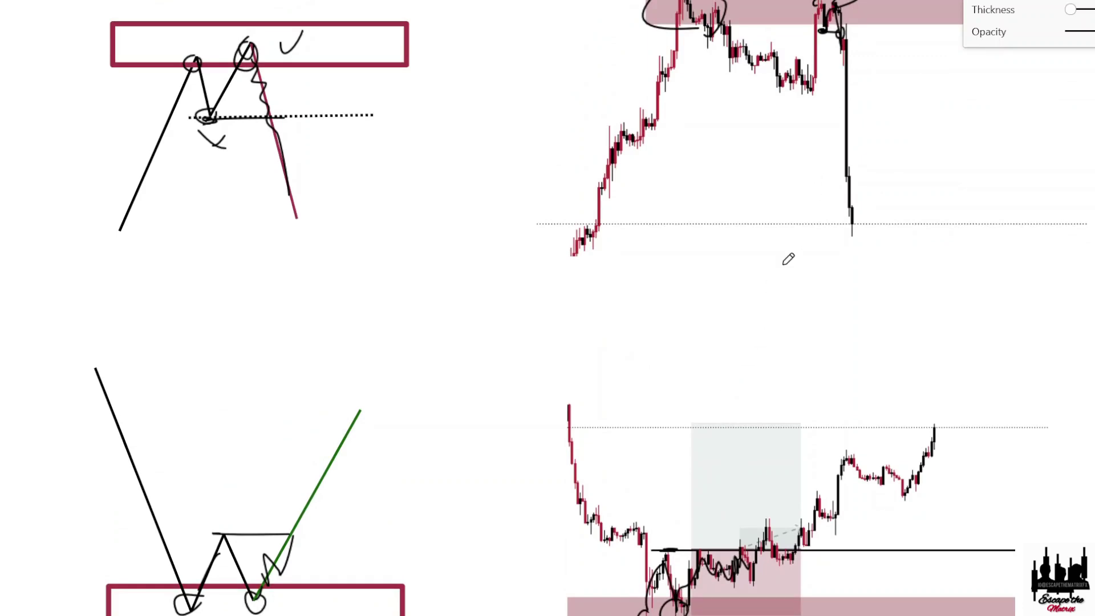
pyautogui.scroll(-3, 788, 260)
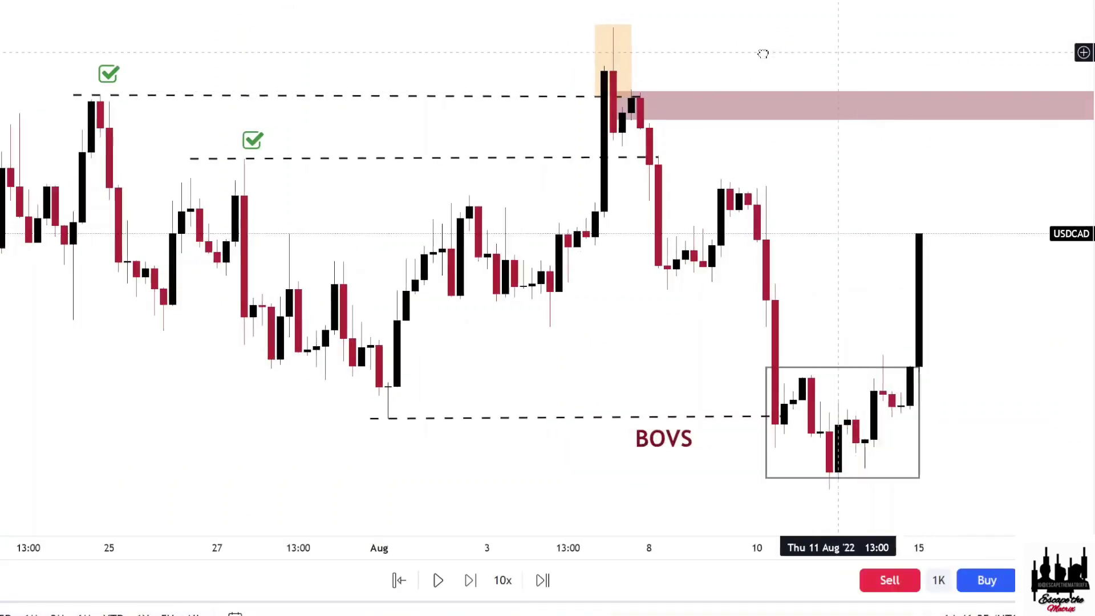
# Pan and zoom the USDCAD replay chart to frame the BOVS box and earlier price action
pyautogui.moveTo(765, 49); pyautogui.dragTo(557, 41)
pyautogui.scroll(-3, 587, 73)
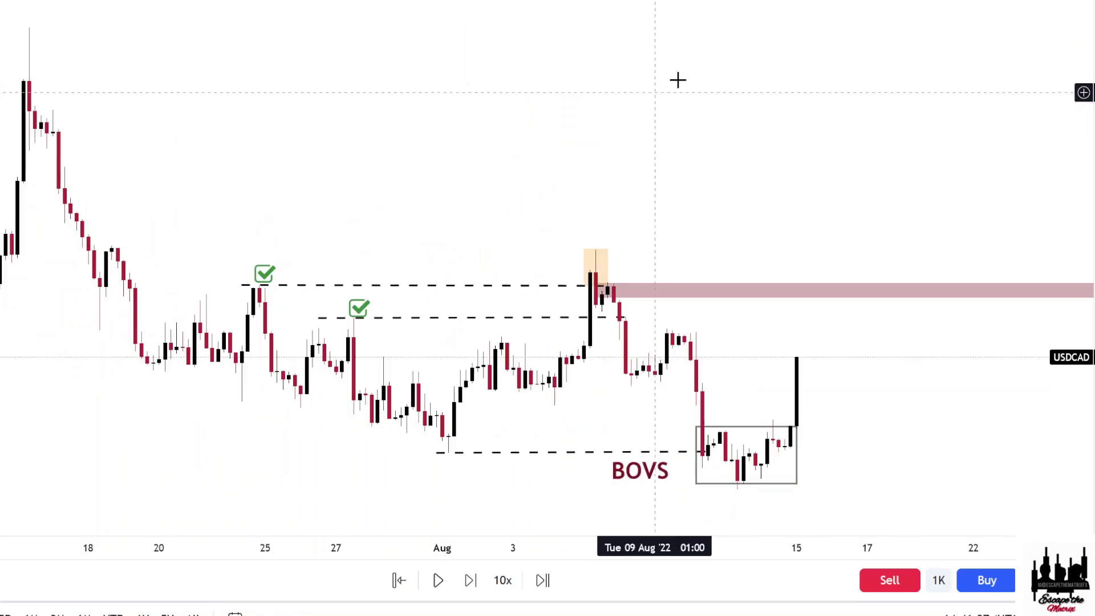
pyautogui.moveTo(691, 109); pyautogui.dragTo(509, 104)
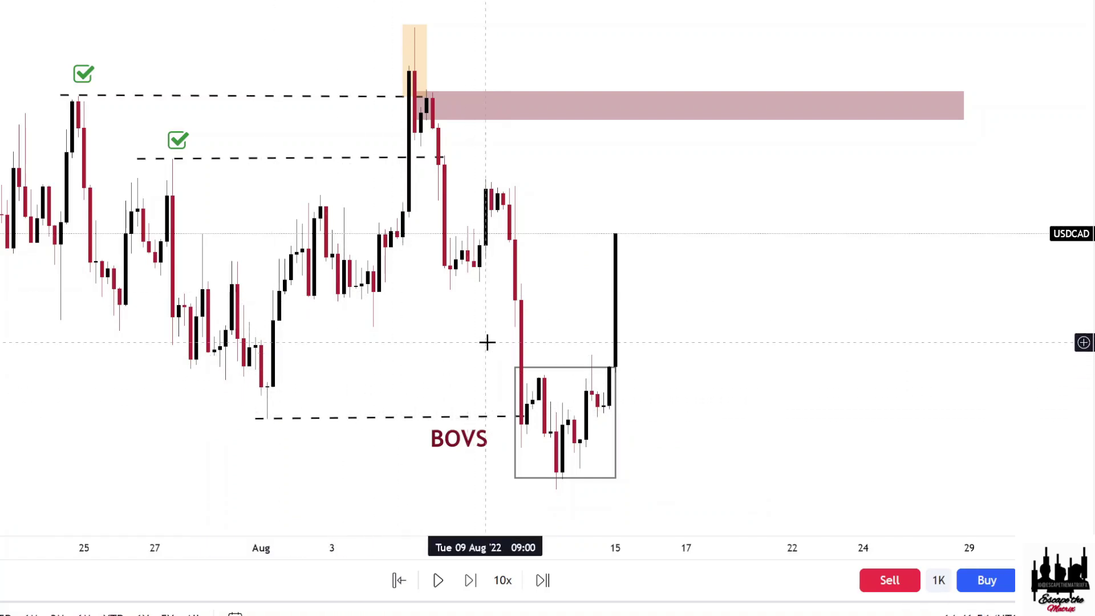
pyautogui.scroll(1, 487, 342)
pyautogui.scroll(-3, 486, 343)
pyautogui.scroll(3, 488, 345)
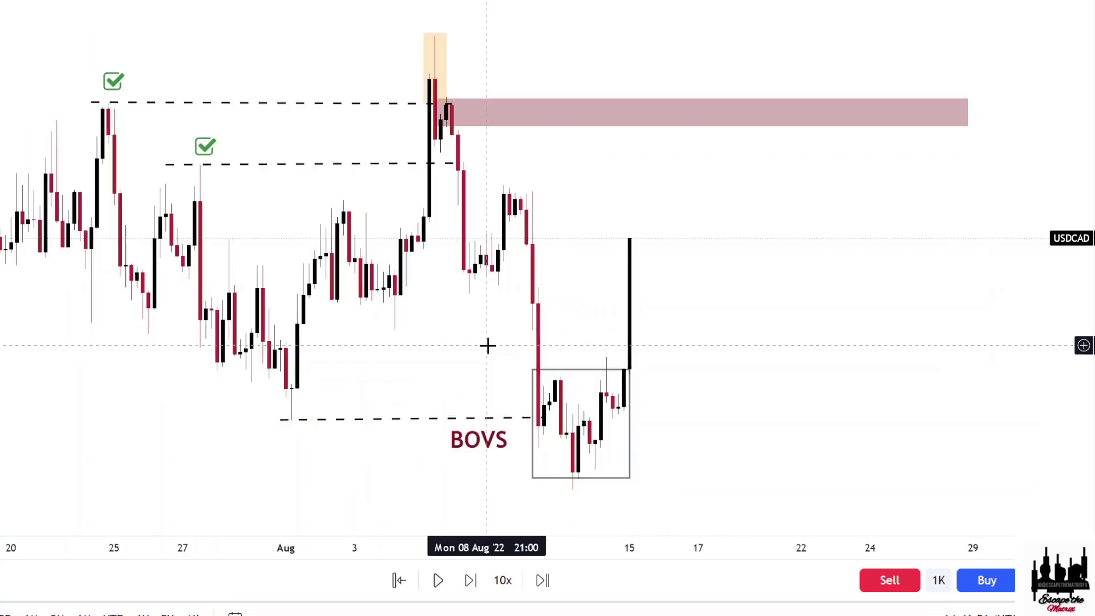
pyautogui.scroll(1, 488, 345)
pyautogui.scroll(-1, 486, 344)
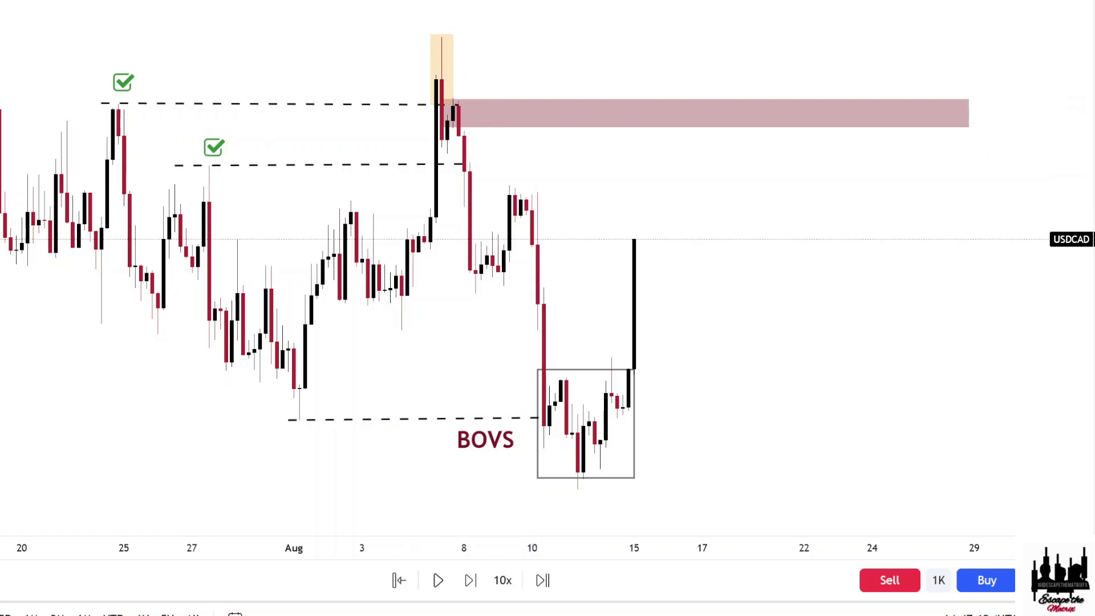
# Switch to the 15-minute timeframe and frame the pink zone, BOVS box and late July candles
pyautogui.write('15')
pyautogui.press('Return')
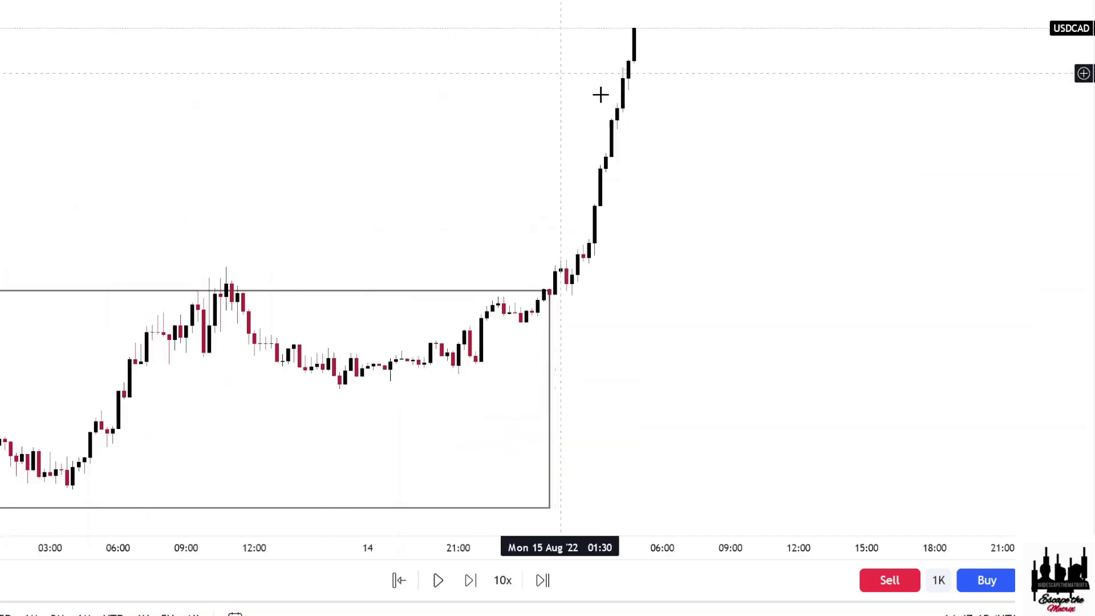
pyautogui.scroll(-5, 682, 125)
pyautogui.scroll(-3, 724, 125)
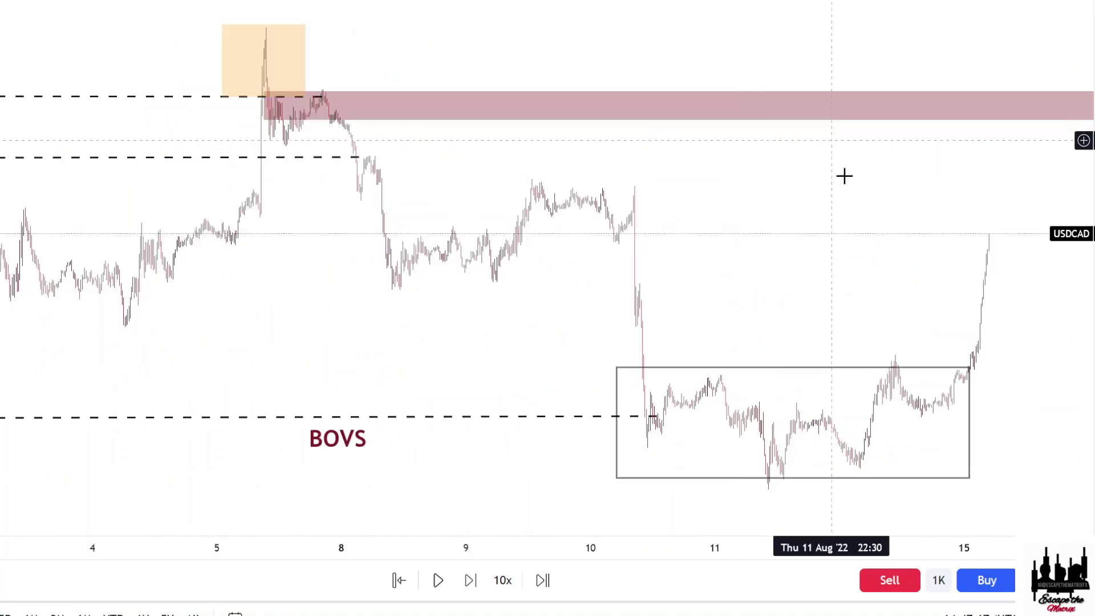
pyautogui.moveTo(844, 176); pyautogui.dragTo(516, 171)
pyautogui.scroll(-2, 613, 165)
pyautogui.scroll(-2, 613, 165)
pyautogui.moveTo(702, 204); pyautogui.dragTo(582, 208)
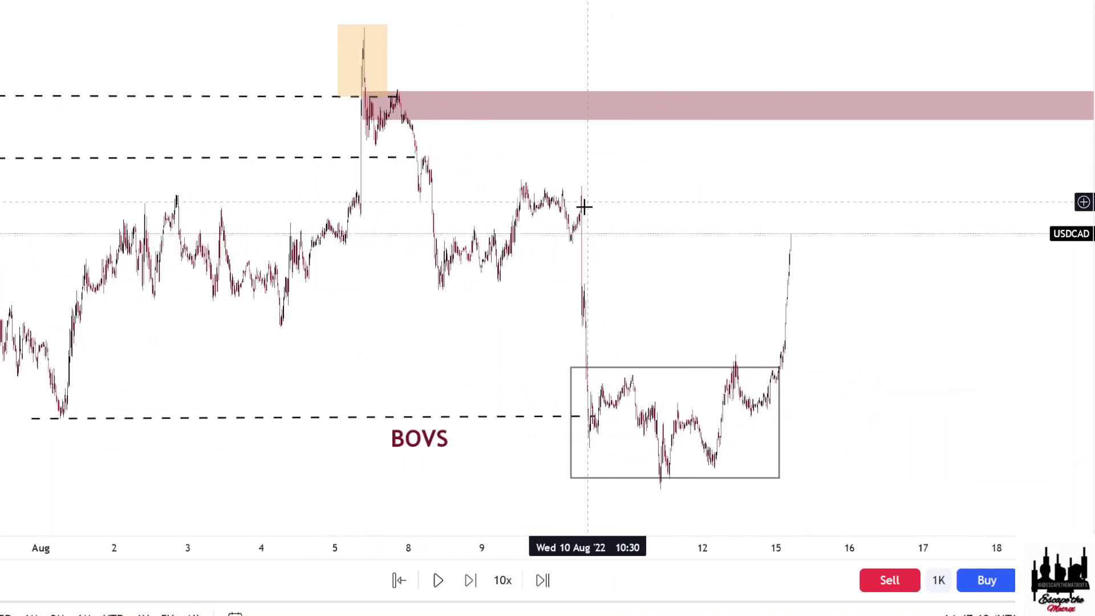
# Play the replay briefly until price rallies out of the box toward the pink zone
pyautogui.click(438, 580)
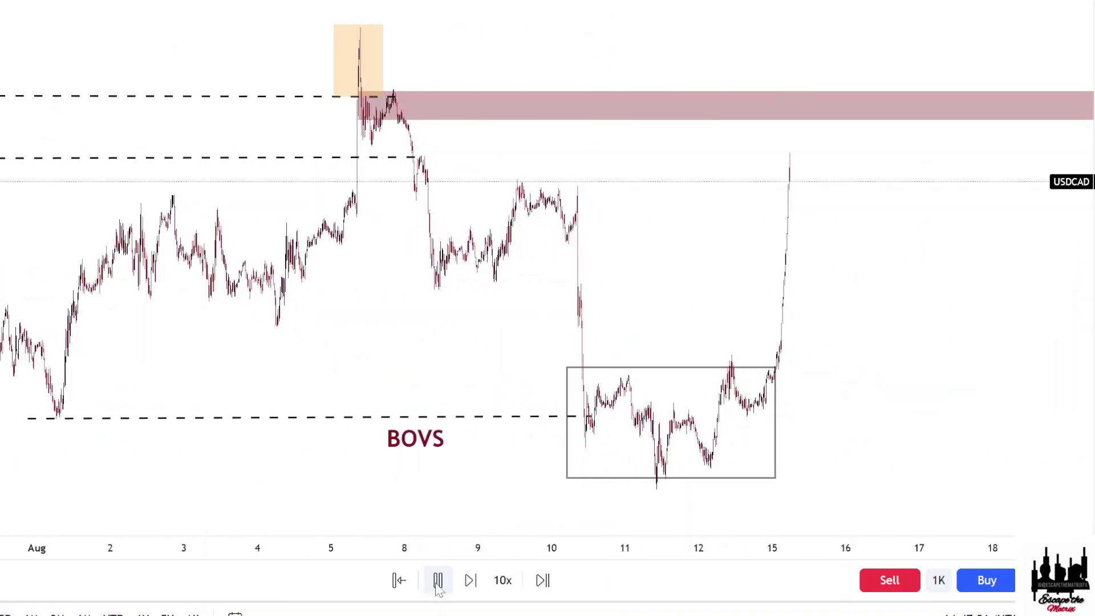
pyautogui.click(438, 580)
pyautogui.scroll(6, 656, 86)
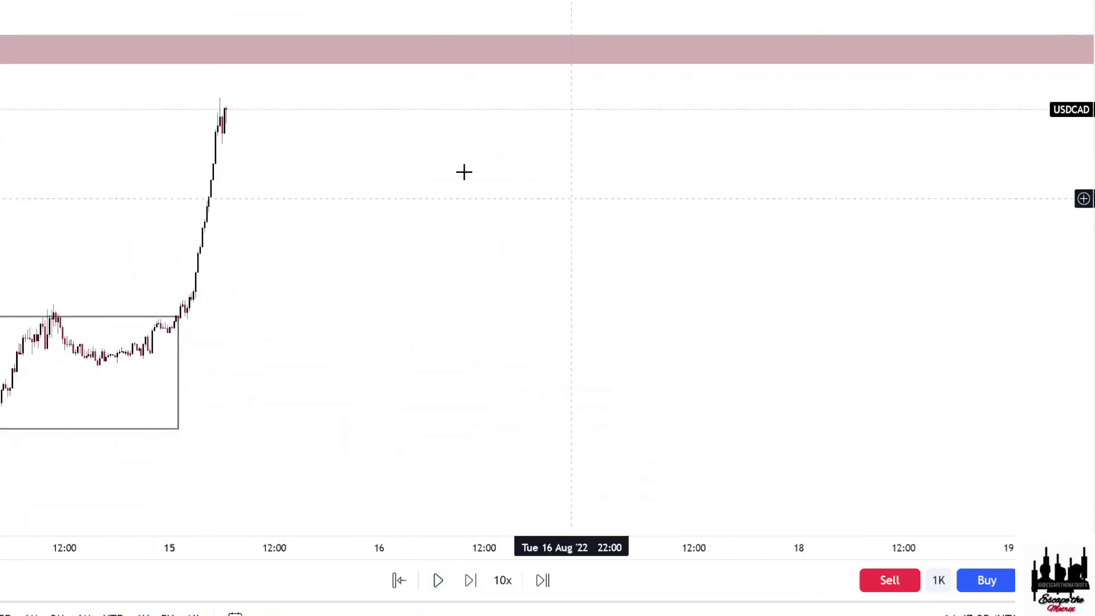
pyautogui.moveTo(464, 171); pyautogui.dragTo(738, 213)
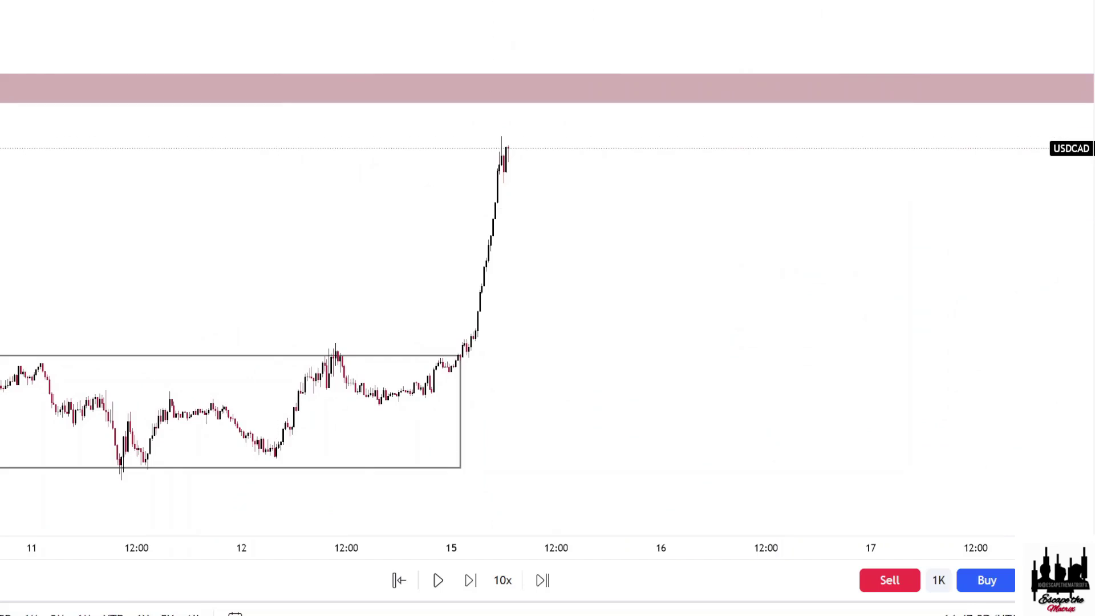
pyautogui.click(34, 152)
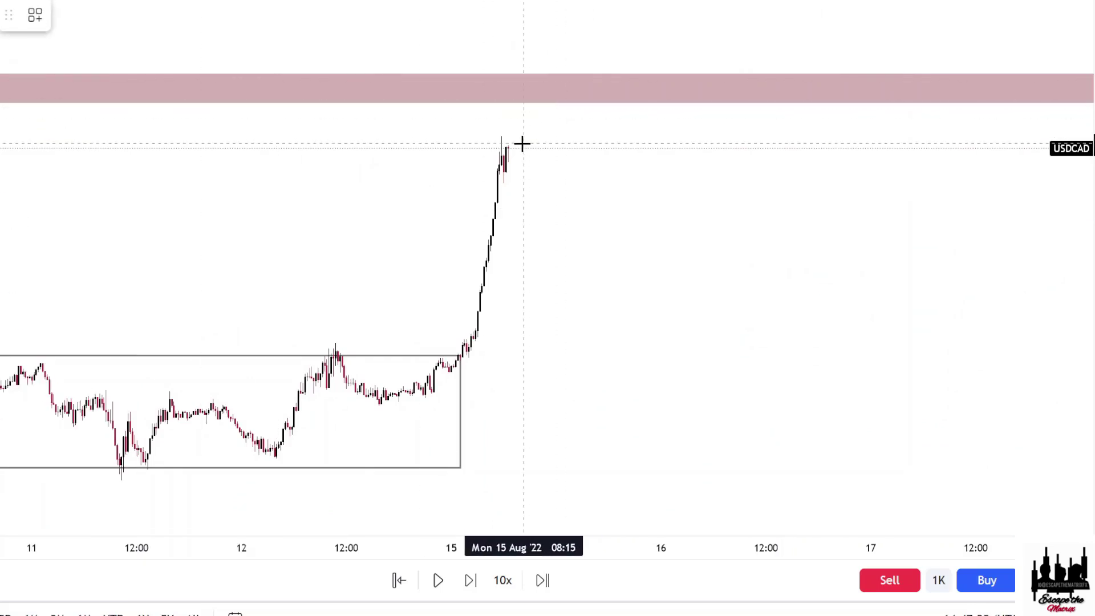
# Sketch the expected price path pushing up into the pink zone and dropping back down
pyautogui.moveTo(506, 150)
pyautogui.mouseDown()
pyautogui.moveTo(518, 137)
pyautogui.moveTo(546, 144)
pyautogui.moveTo(554, 105)
pyautogui.mouseUp()
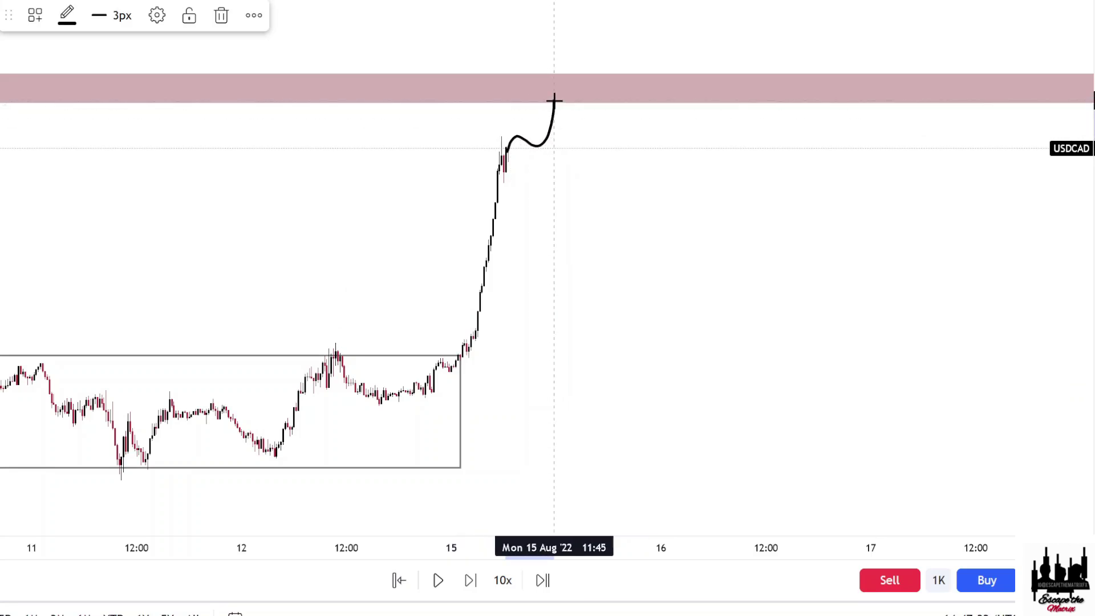
pyautogui.moveTo(554, 100); pyautogui.dragTo(569, 136)
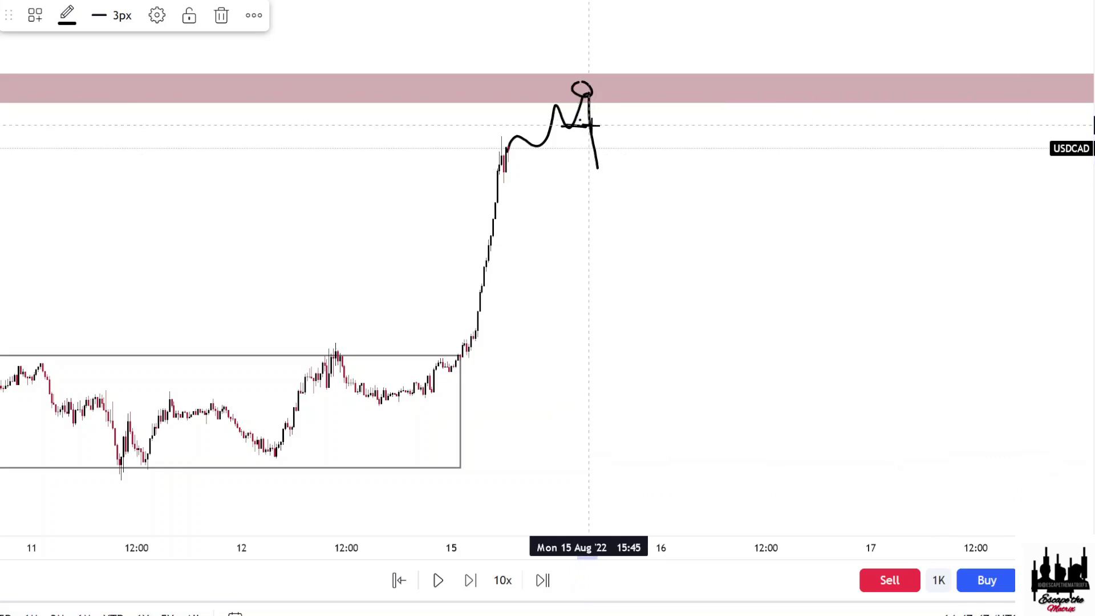
pyautogui.moveTo(590, 124); pyautogui.dragTo(596, 123)
pyautogui.scroll(-3, 616, 183)
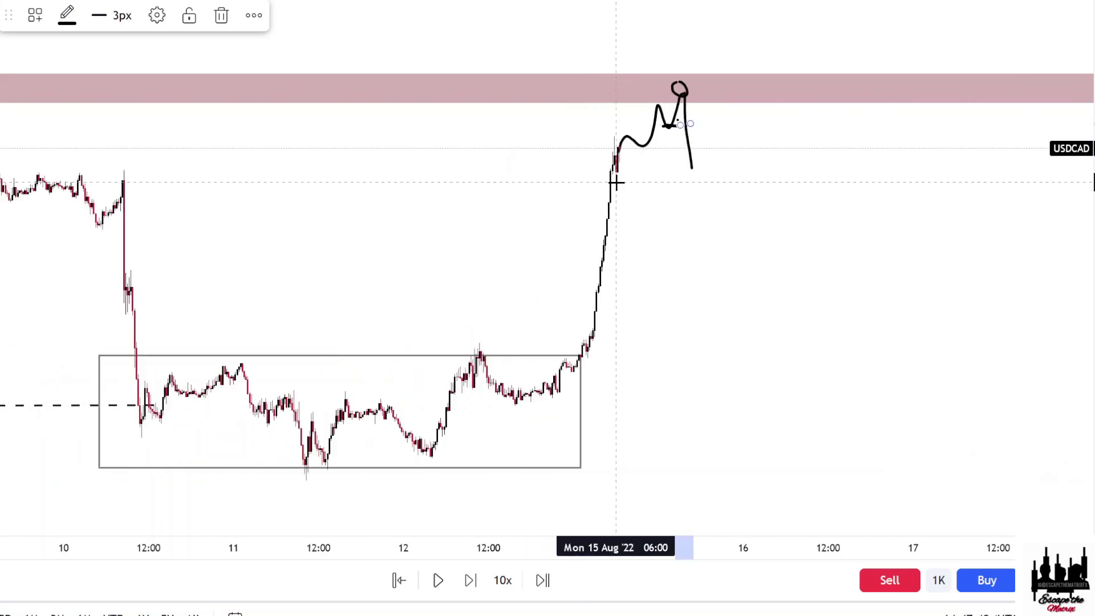
# Mark the Aug 10 low and an Aug 15 level, circle the Aug 10 wick, then delete the long line
pyautogui.moveTo(86, 230); pyautogui.dragTo(170, 234)
pyautogui.moveTo(585, 250); pyautogui.dragTo(630, 246)
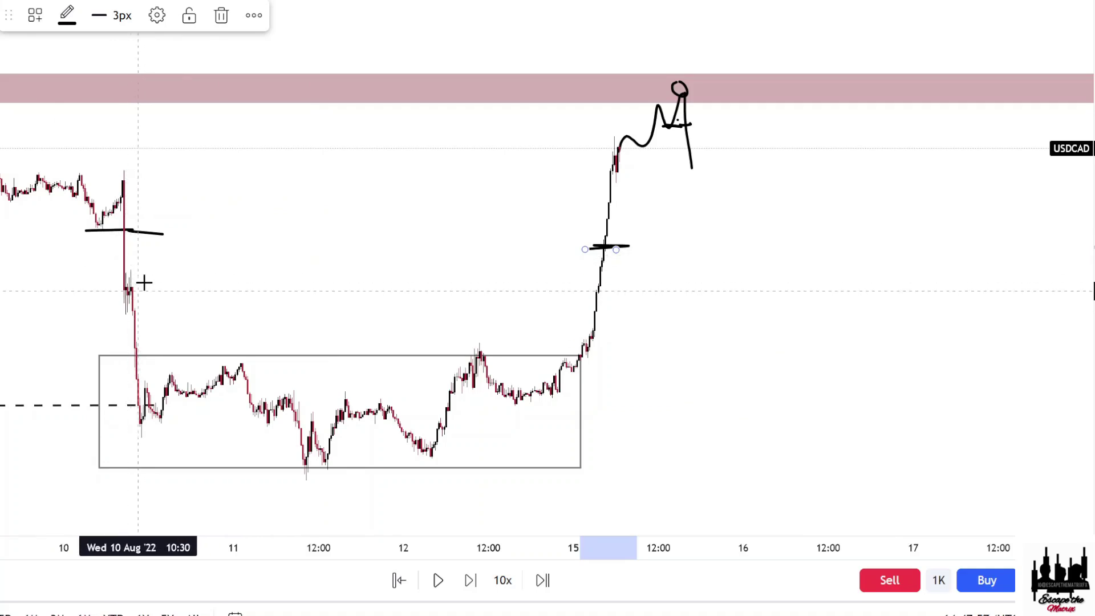
pyautogui.moveTo(134, 267)
pyautogui.mouseDown()
pyautogui.moveTo(105, 298)
pyautogui.moveTo(154, 303)
pyautogui.moveTo(132, 267)
pyautogui.mouseUp()
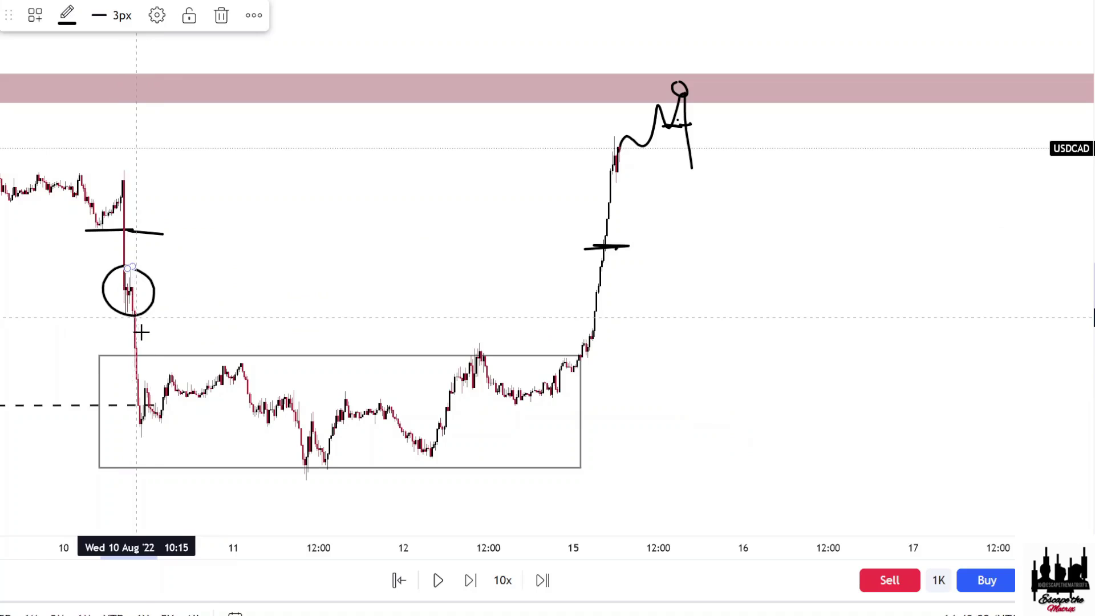
pyautogui.moveTo(122, 268); pyautogui.dragTo(619, 290)
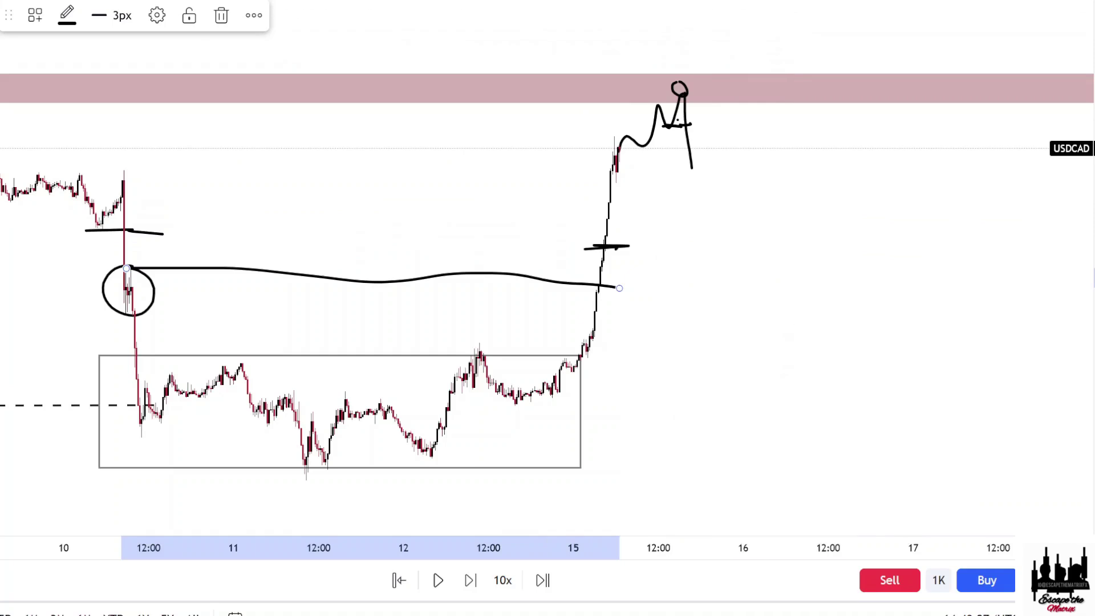
pyautogui.press('Delete')
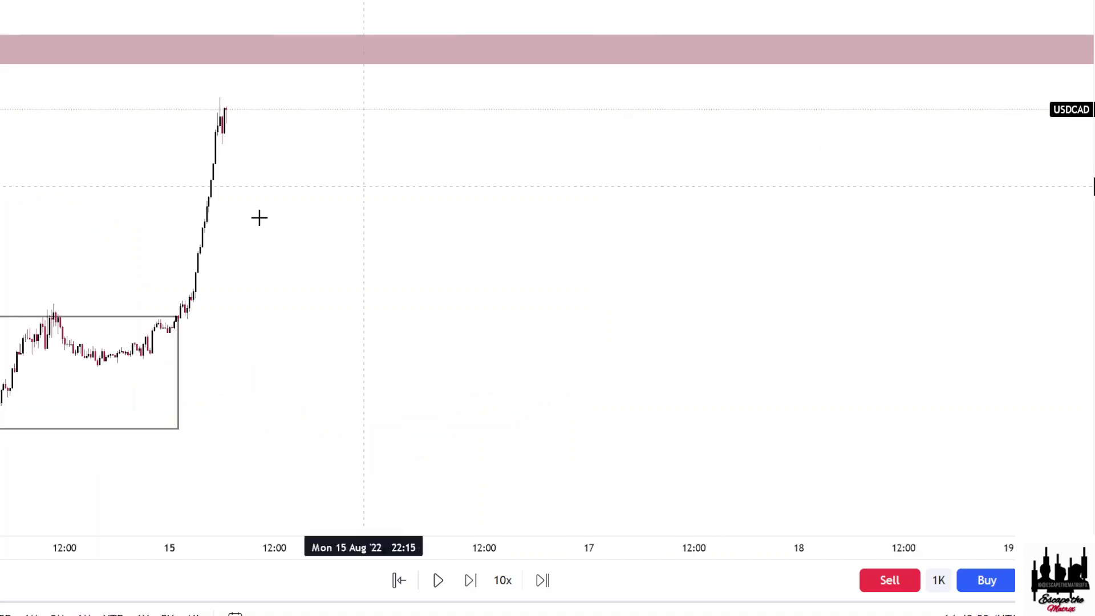
# Sketch another projected path after the latest candles, then discard it
pyautogui.scroll(-3, 303, 207)
pyautogui.scroll(3, 388, 186)
pyautogui.moveTo(354, 180); pyautogui.dragTo(469, 190)
pyautogui.moveTo(604, 205); pyautogui.dragTo(611, 204)
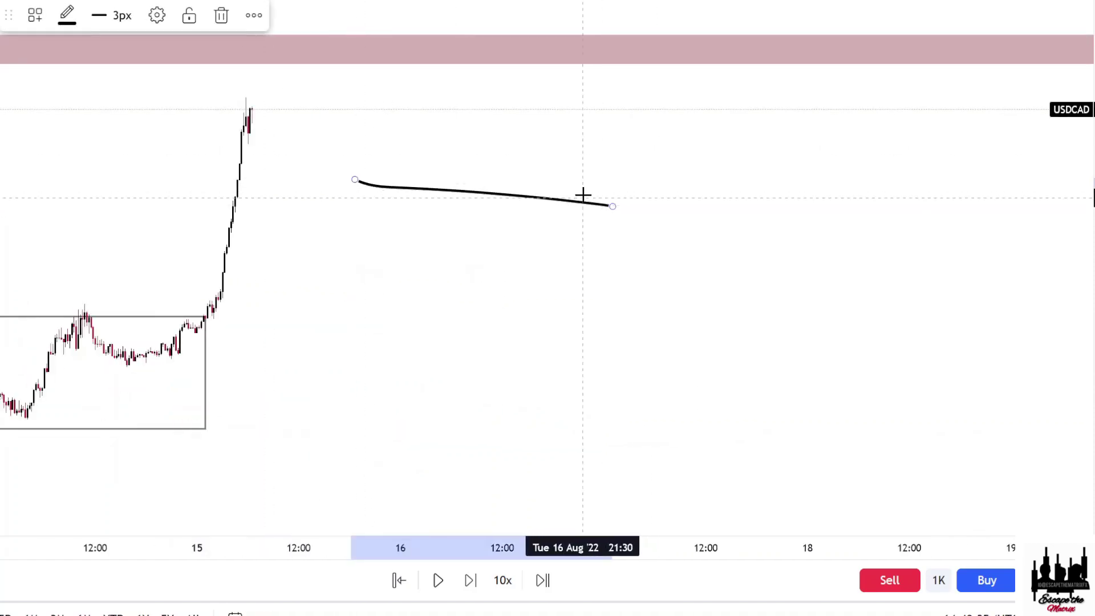
pyautogui.click(221, 14)
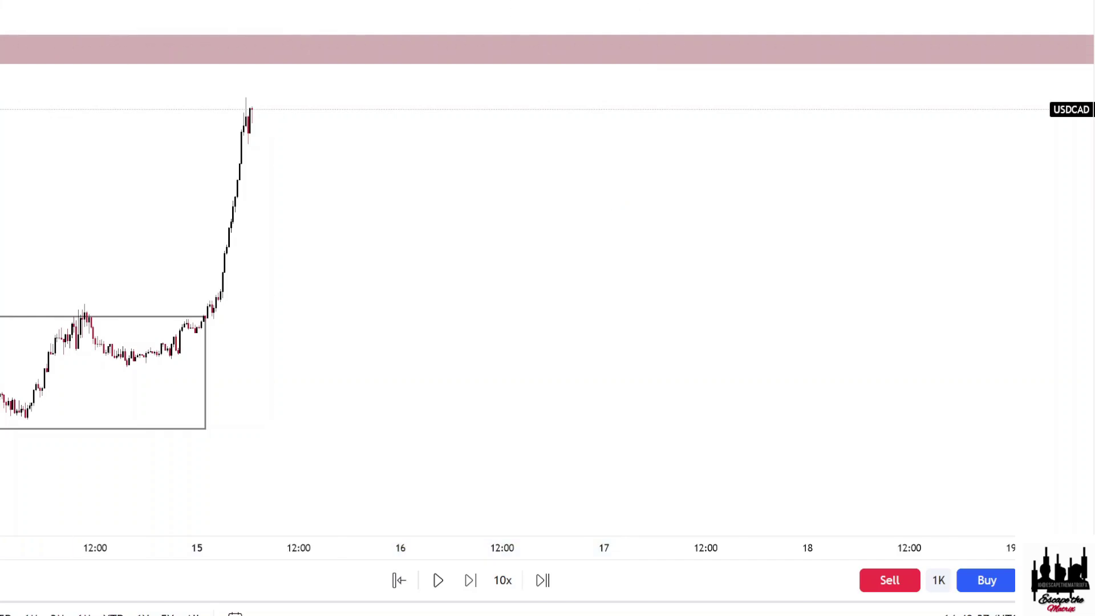
# Step the USDCAD replay forward seven bars from the Aug 11–12 candles
pyautogui.moveTo(164, 168); pyautogui.dragTo(374, 174)
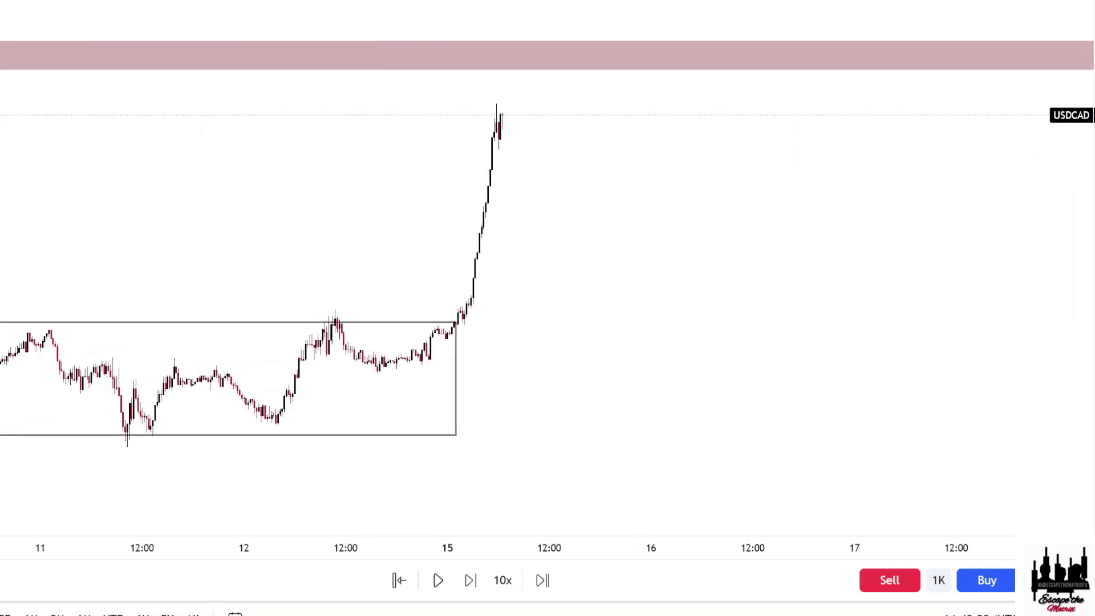
pyautogui.click(470, 580)
pyautogui.click(470, 580)
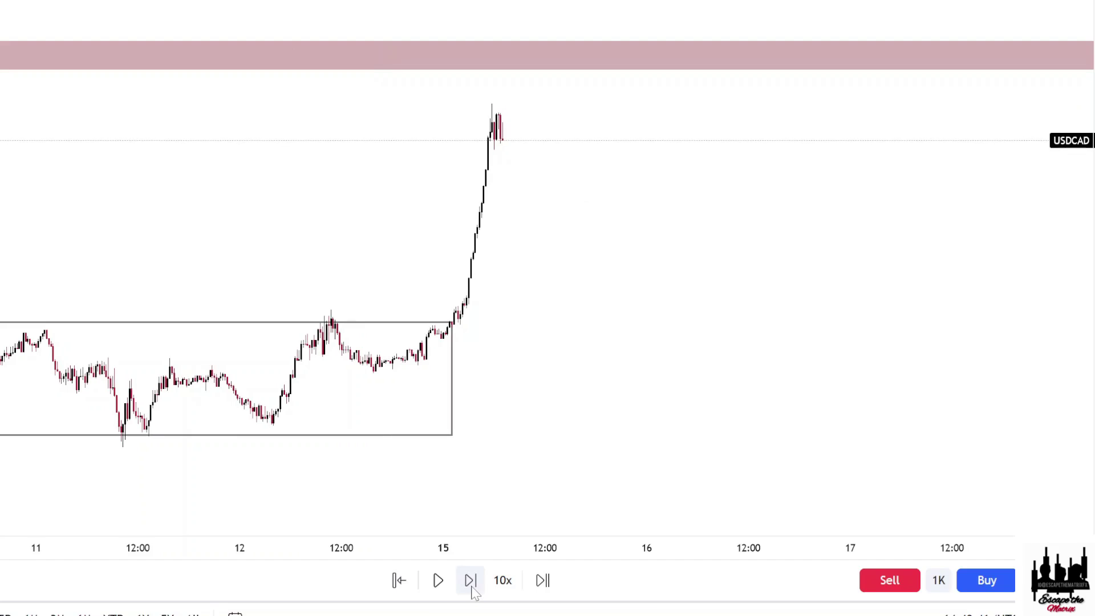
pyautogui.click(470, 580)
pyautogui.click(470, 580)
pyautogui.click(472, 582)
pyautogui.click(471, 582)
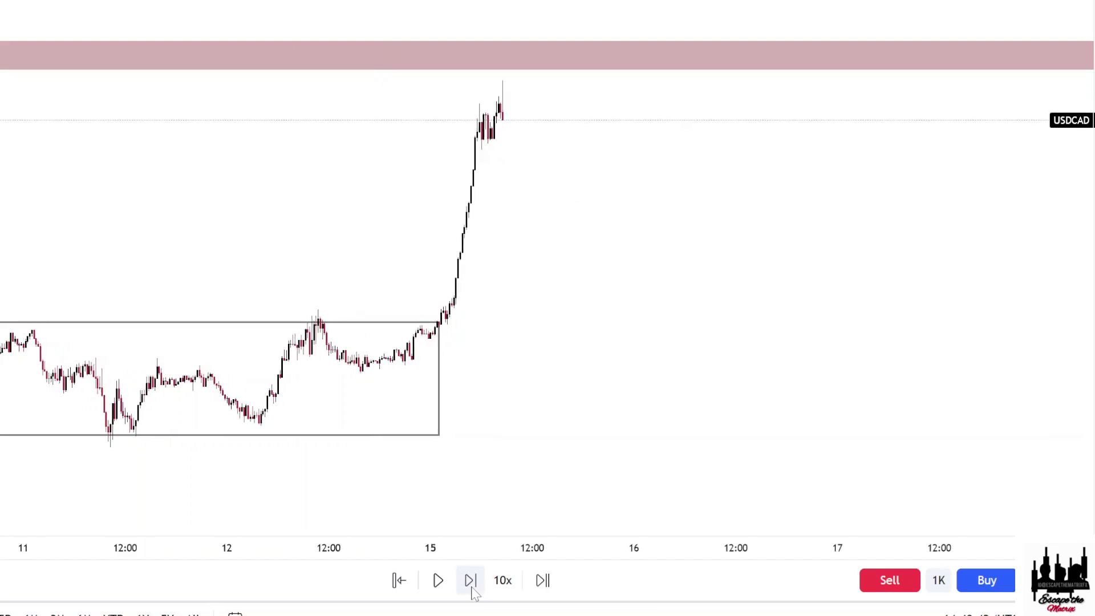
pyautogui.click(471, 582)
# Advance one more bar and frame the newest candles sitting just under the pink zone
pyautogui.scroll(3, 541, 247)
pyautogui.moveTo(540, 247); pyautogui.dragTo(222, 194)
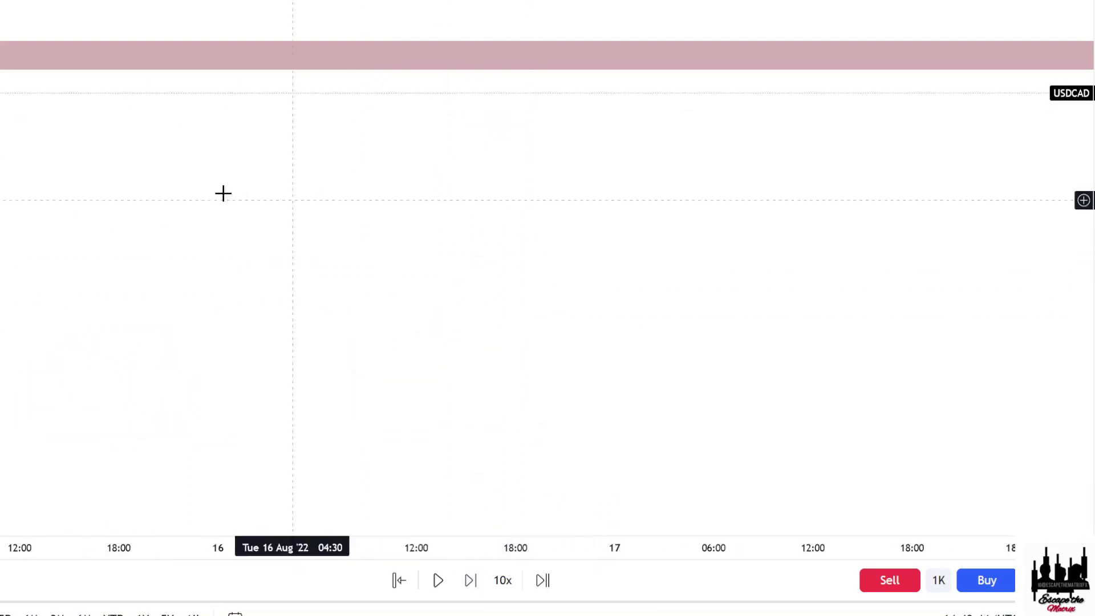
pyautogui.moveTo(150, 168); pyautogui.dragTo(741, 212)
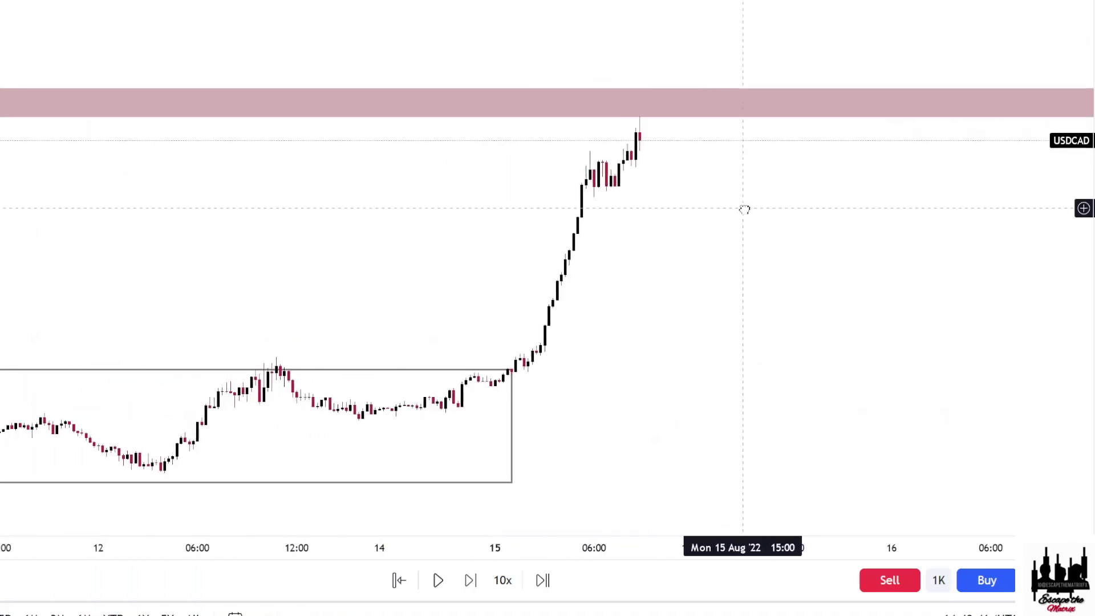
pyautogui.scroll(2, 729, 206)
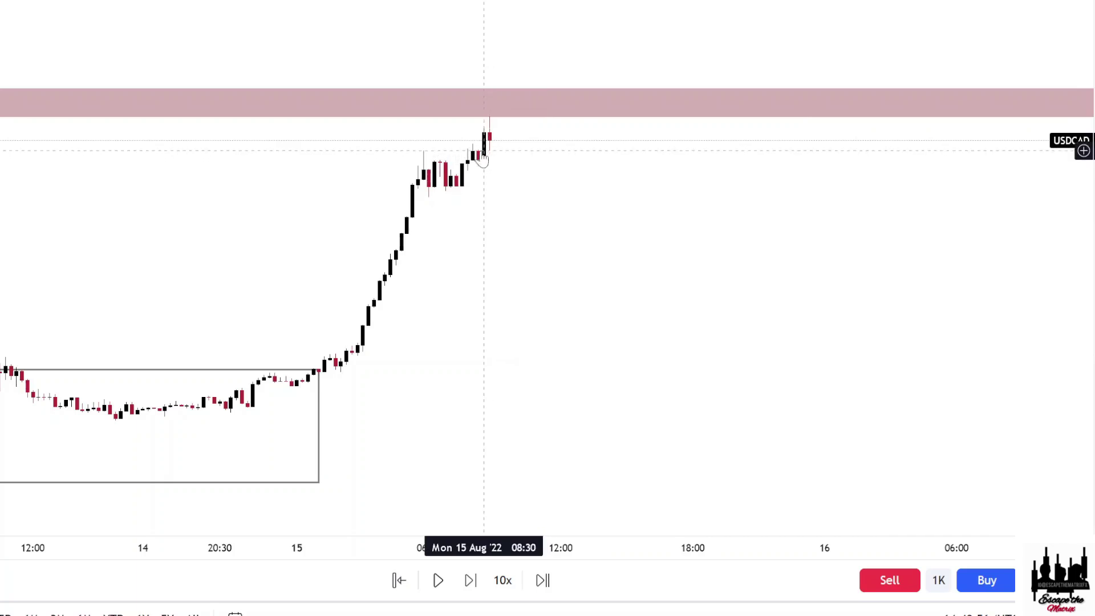
pyautogui.click(471, 581)
pyautogui.scroll(5, 437, 320)
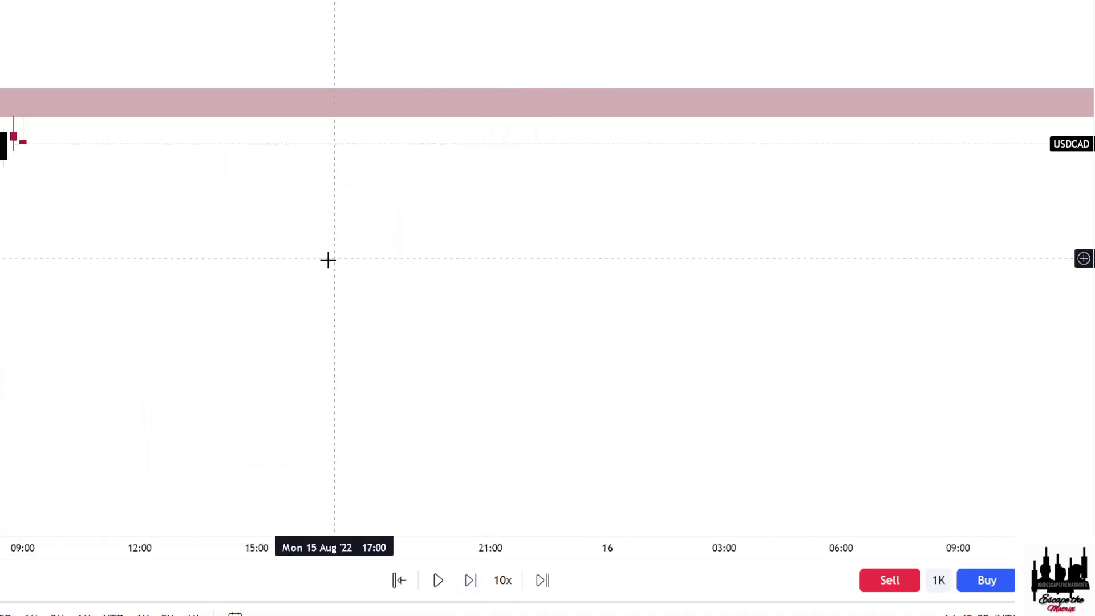
pyautogui.moveTo(196, 238); pyautogui.dragTo(919, 274)
pyautogui.scroll(5, 919, 274)
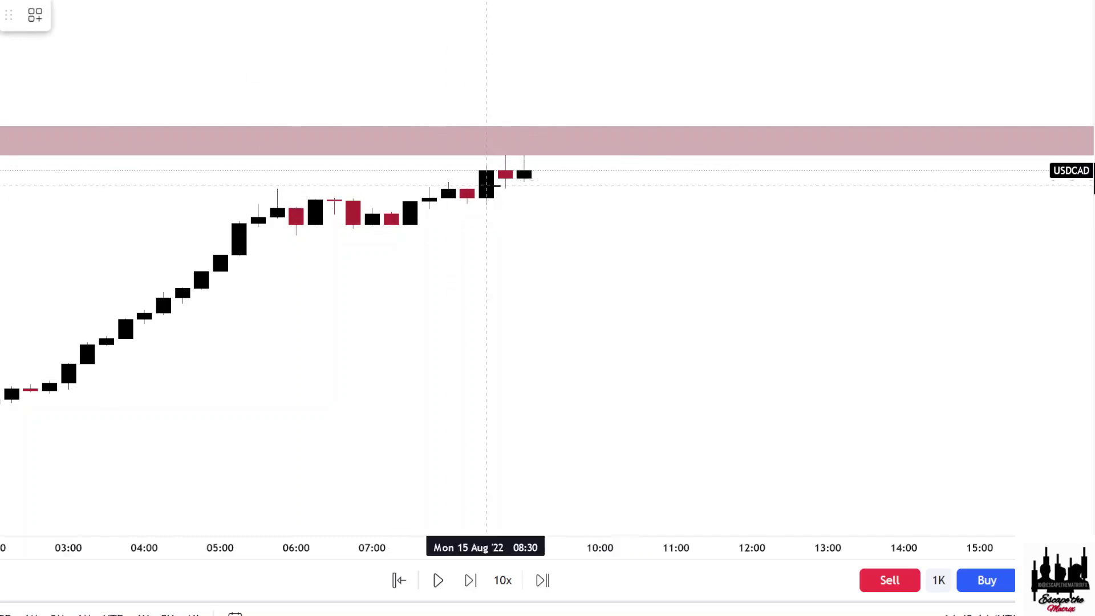
# Place a horizontal ray at the entry level, starting from the 08:30 bar
pyautogui.click(506, 188)
pyautogui.click(533, 212)
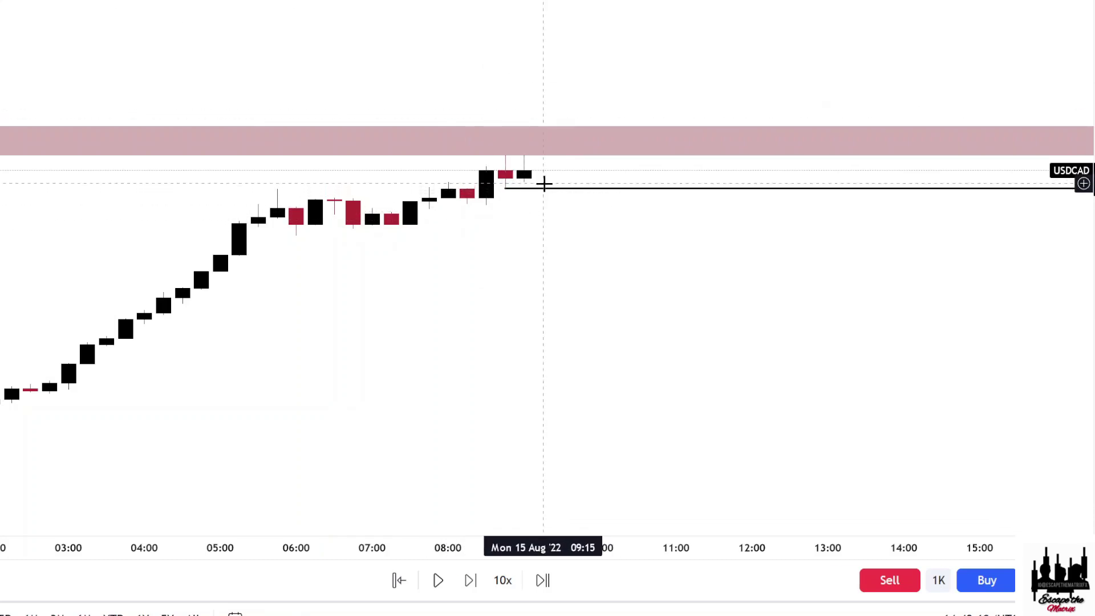
pyautogui.moveTo(543, 188); pyautogui.dragTo(538, 192)
pyautogui.scroll(-4, 599, 215)
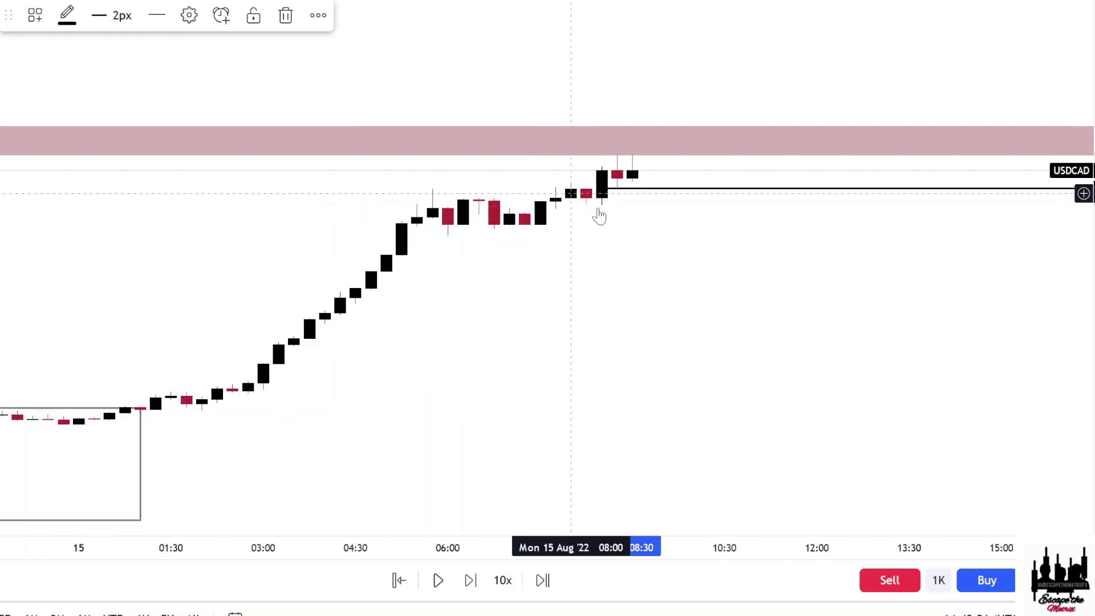
pyautogui.moveTo(838, 279); pyautogui.dragTo(482, 251)
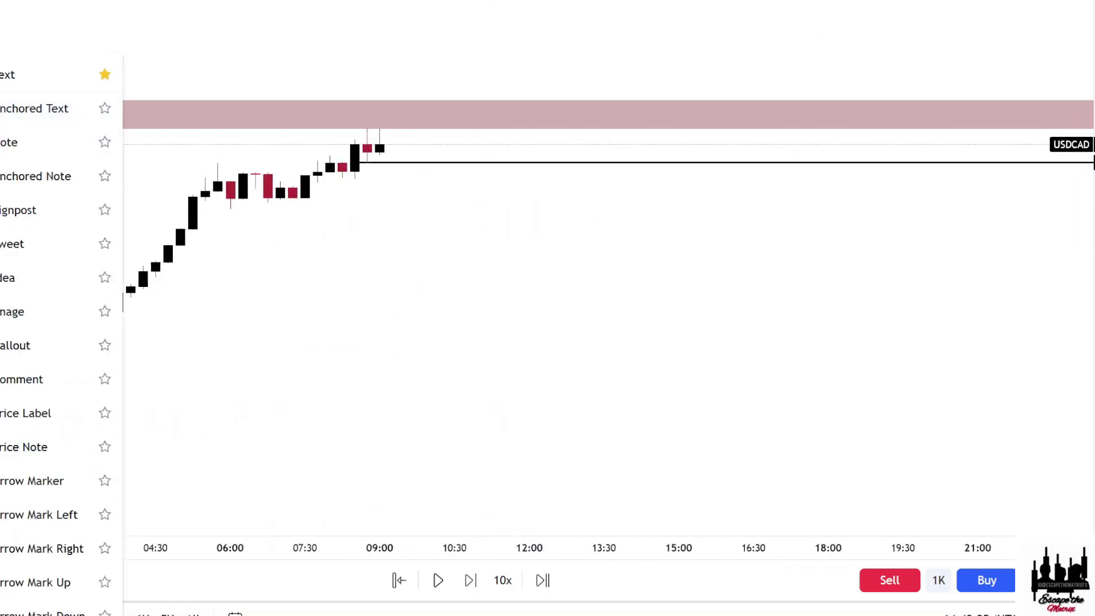
# Place a Short Position at the latest candles with its entry set slightly lower
pyautogui.click(1, 91)
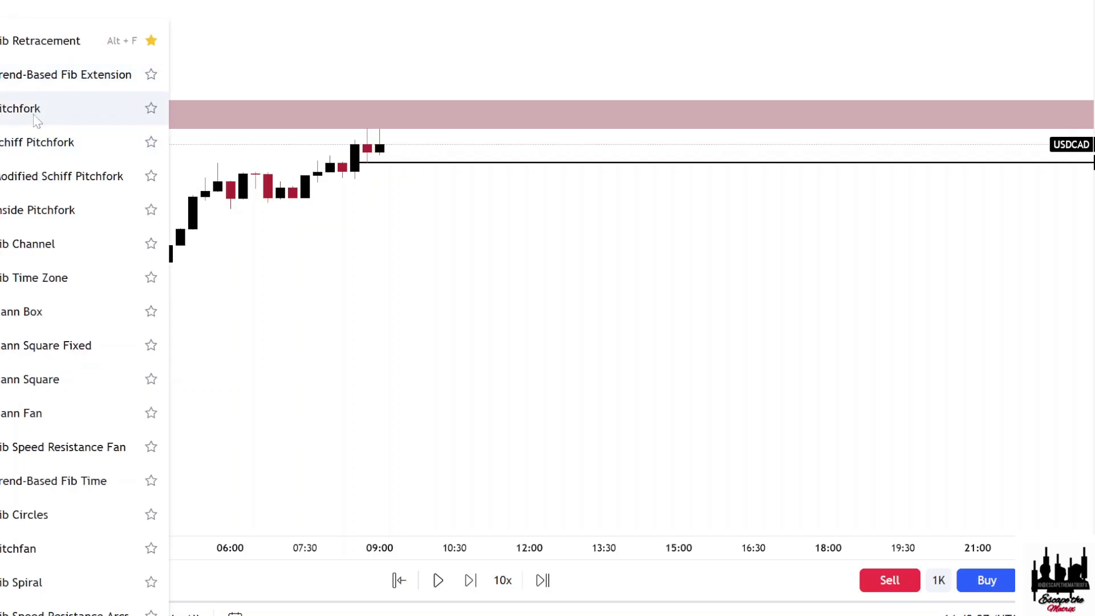
pyautogui.click(3, 152)
pyautogui.click(16, 207)
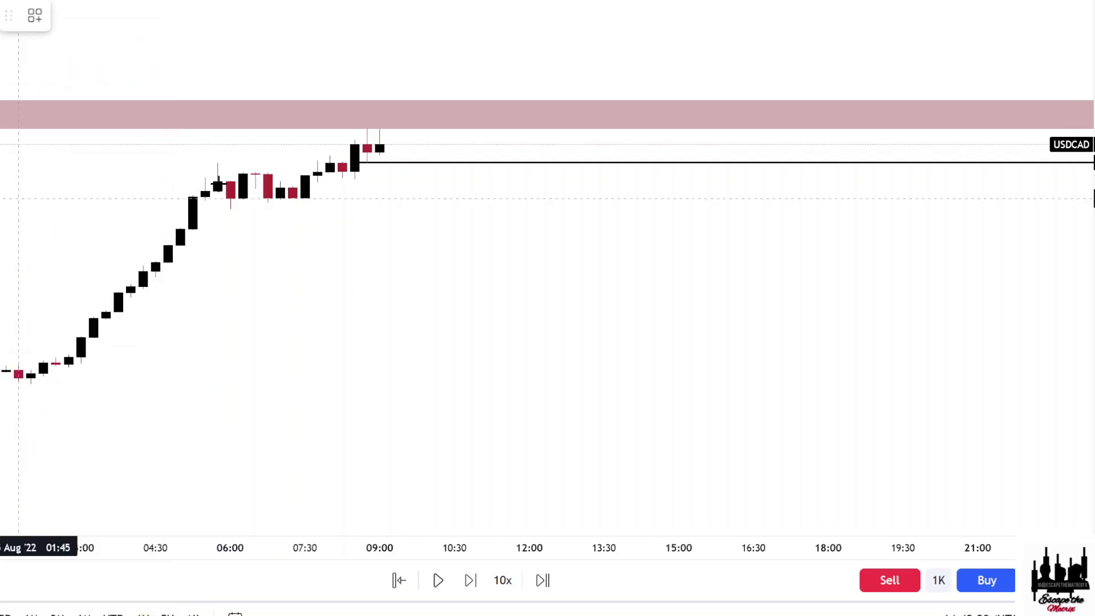
pyautogui.click(401, 165)
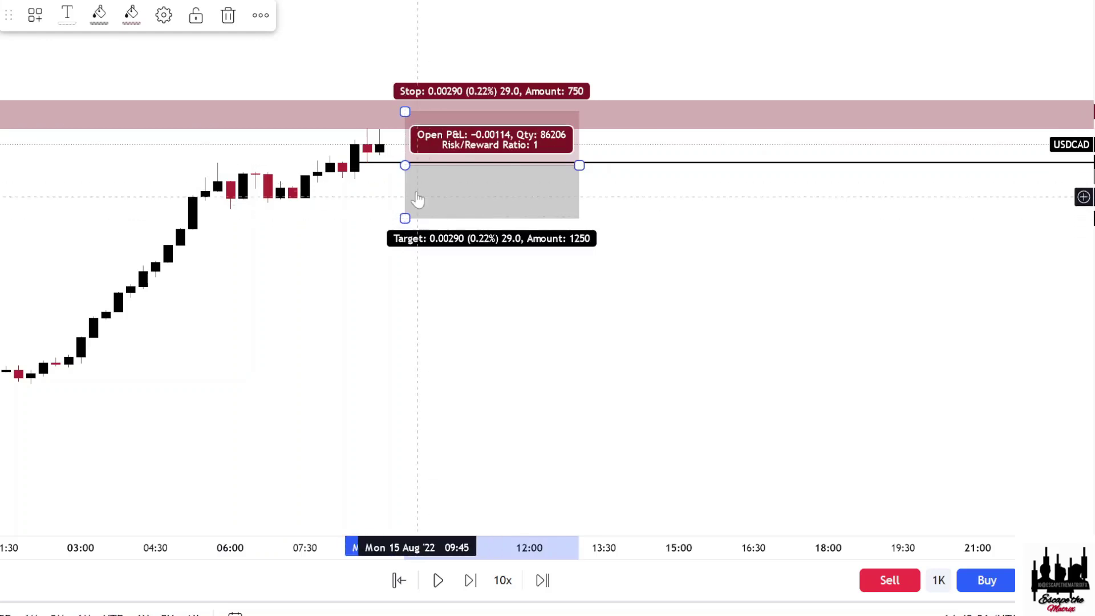
pyautogui.moveTo(399, 167); pyautogui.dragTo(391, 169)
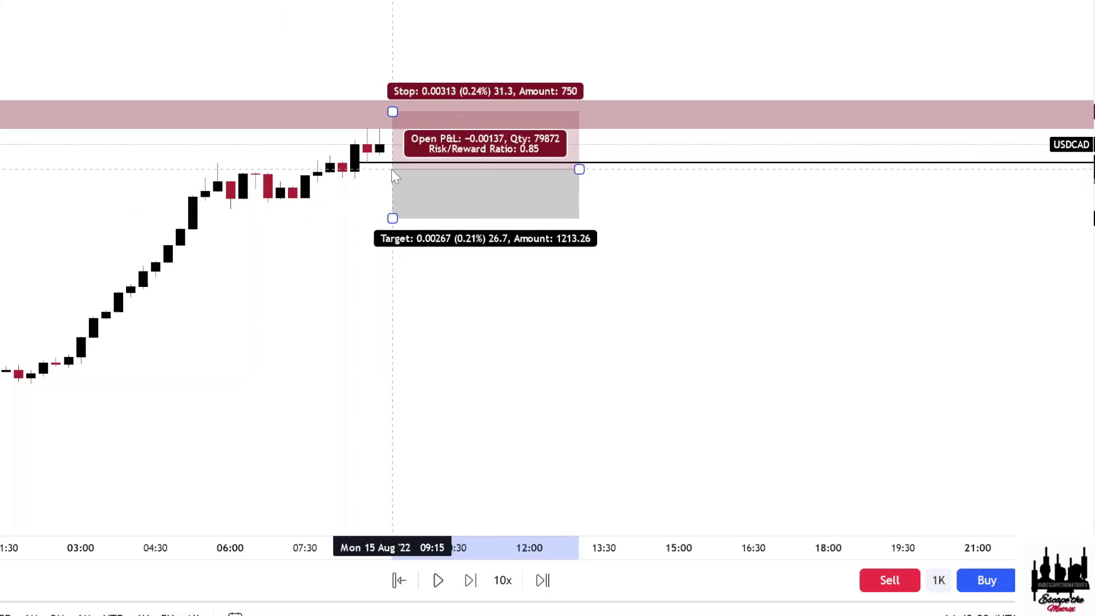
pyautogui.moveTo(337, 250); pyautogui.dragTo(575, 264)
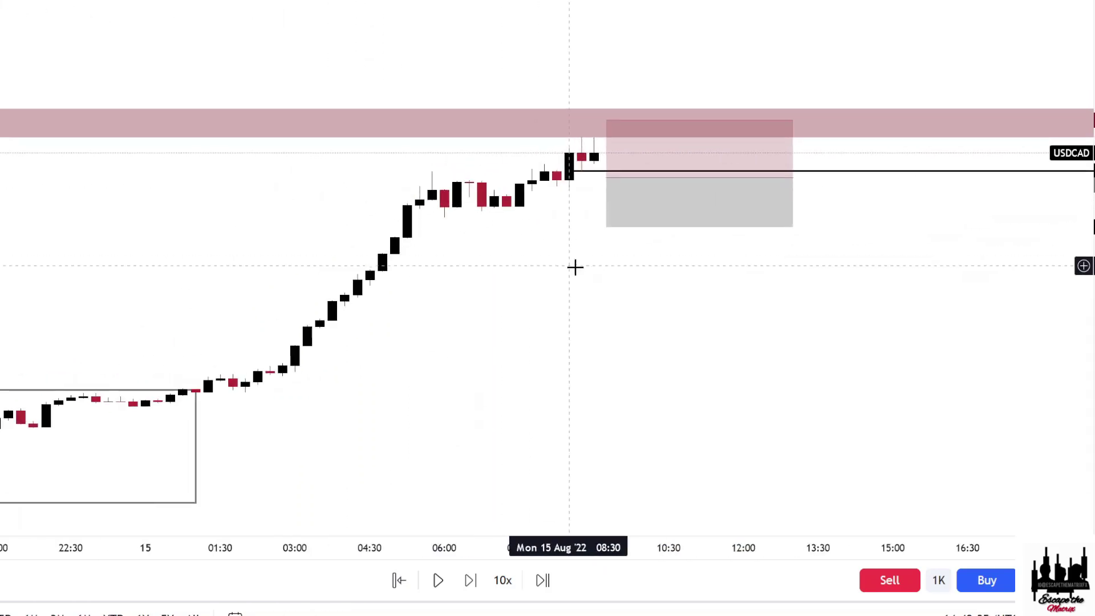
# Advance the replay six bars
pyautogui.click(471, 580)
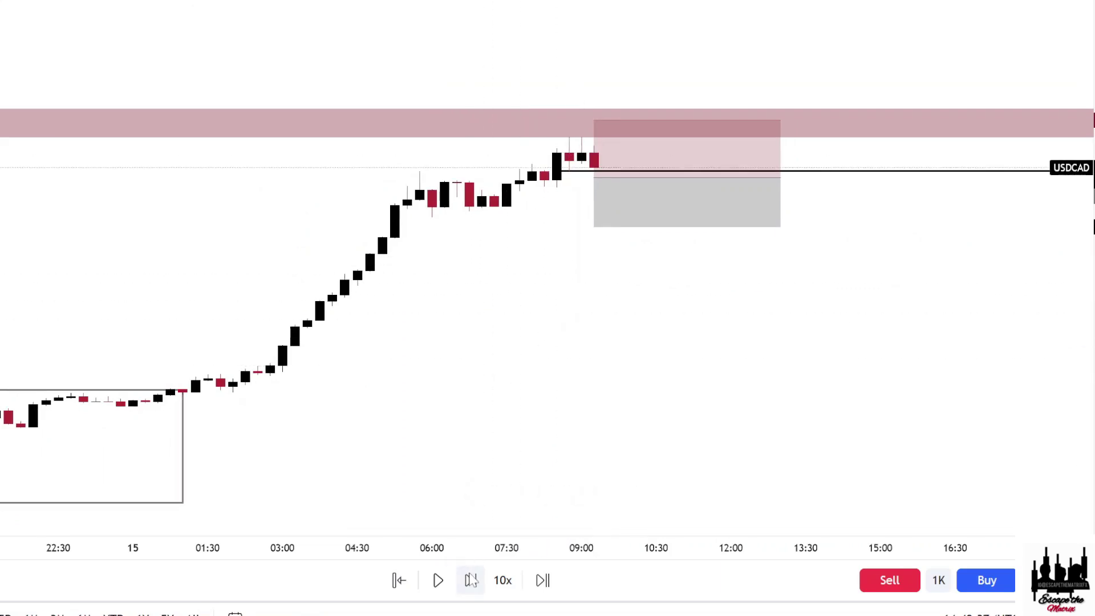
pyautogui.click(471, 579)
pyautogui.click(472, 580)
pyautogui.click(471, 580)
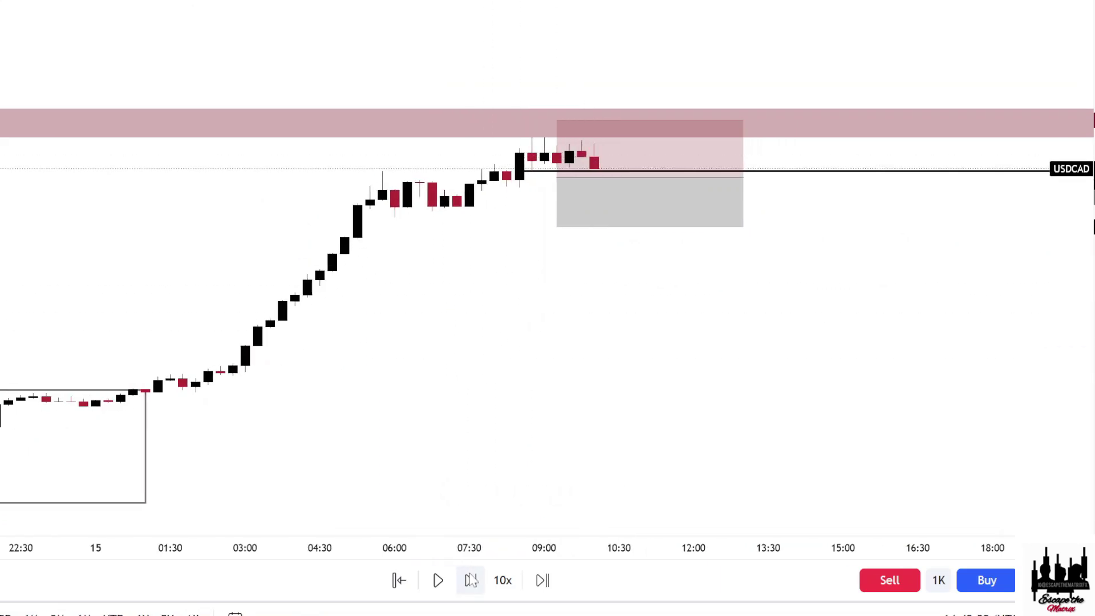
pyautogui.click(472, 580)
pyautogui.click(472, 580)
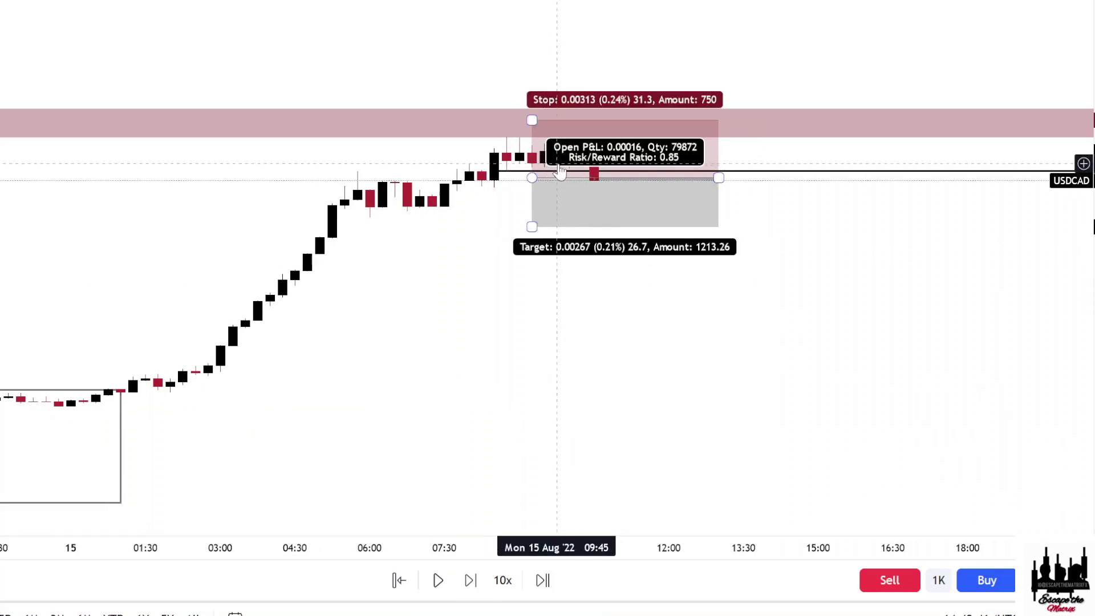
# Start the position one bar earlier and lower its stop to 0.00198 for 1.52 risk/reward
pyautogui.moveTo(530, 178); pyautogui.dragTo(532, 172)
pyautogui.moveTo(532, 119); pyautogui.dragTo(545, 132)
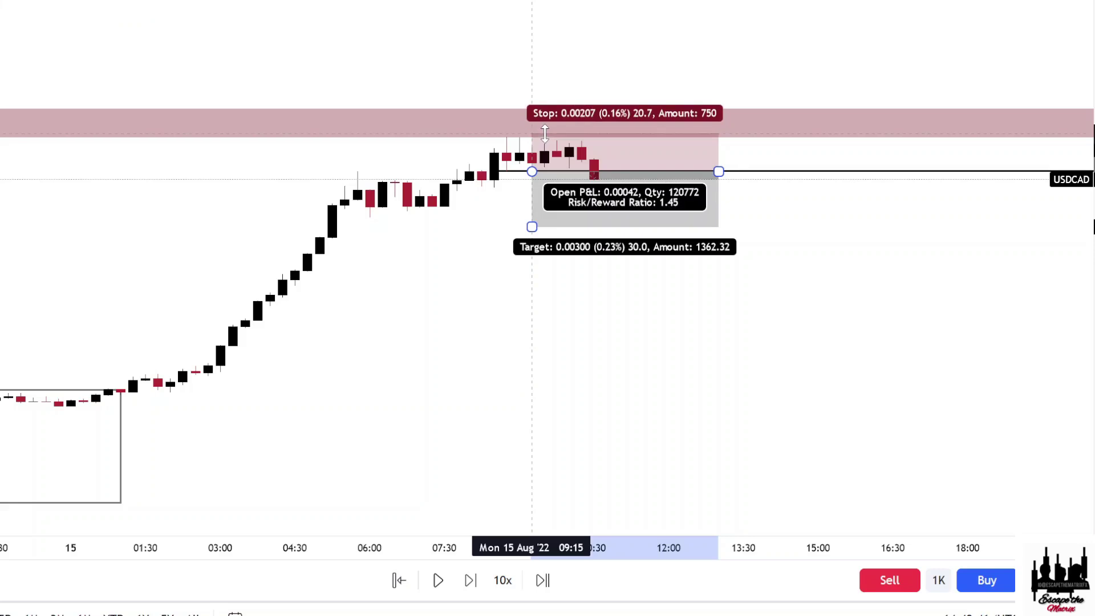
pyautogui.moveTo(545, 132); pyautogui.dragTo(550, 135)
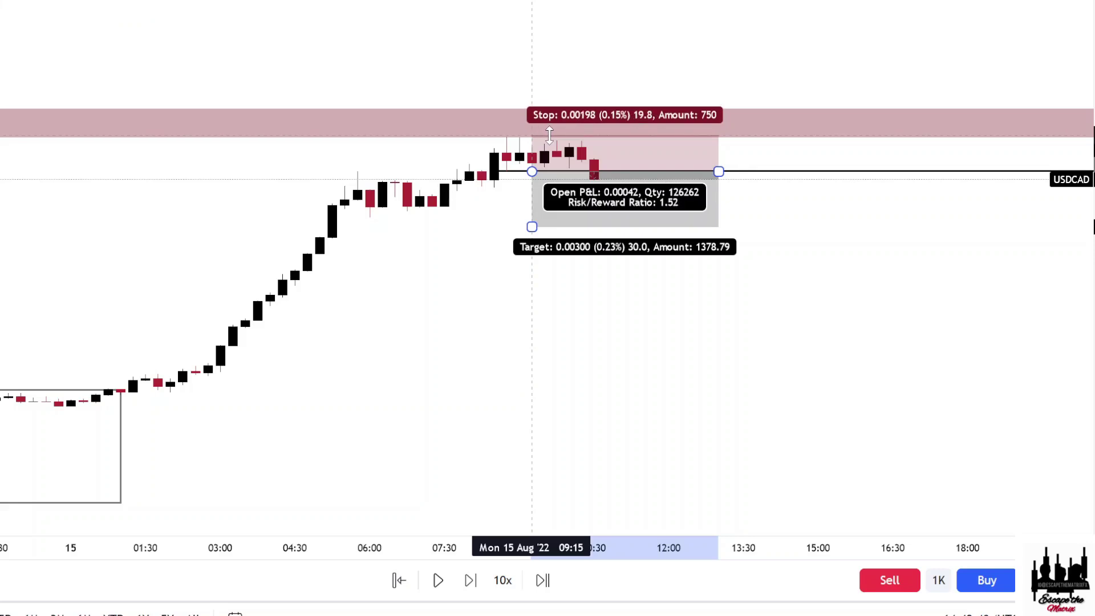
pyautogui.click(519, 78)
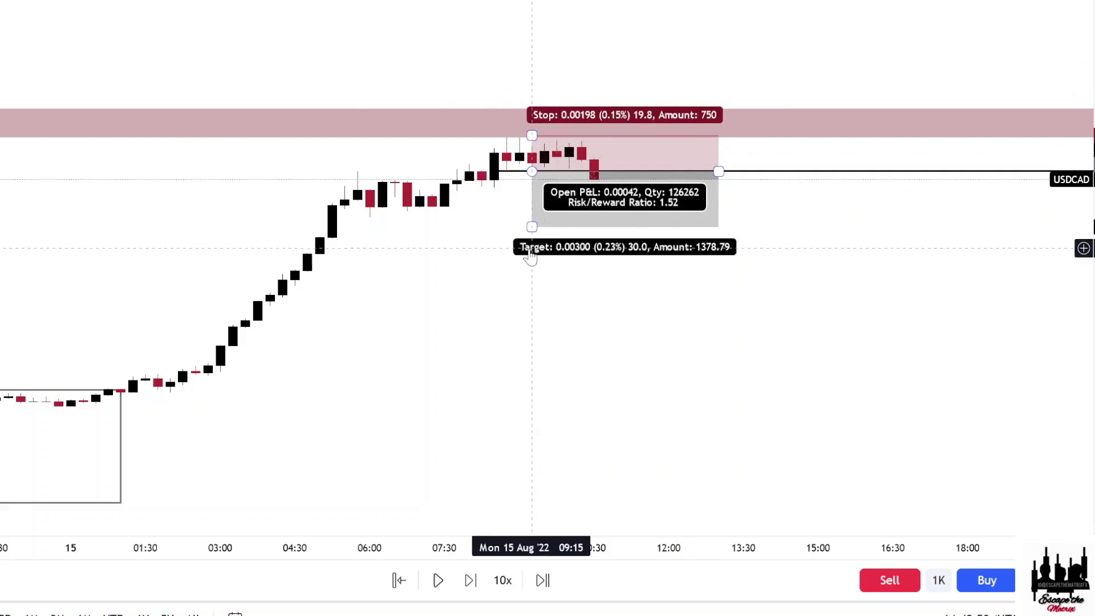
pyautogui.scroll(-3, 539, 247)
pyautogui.scroll(-6, 702, 259)
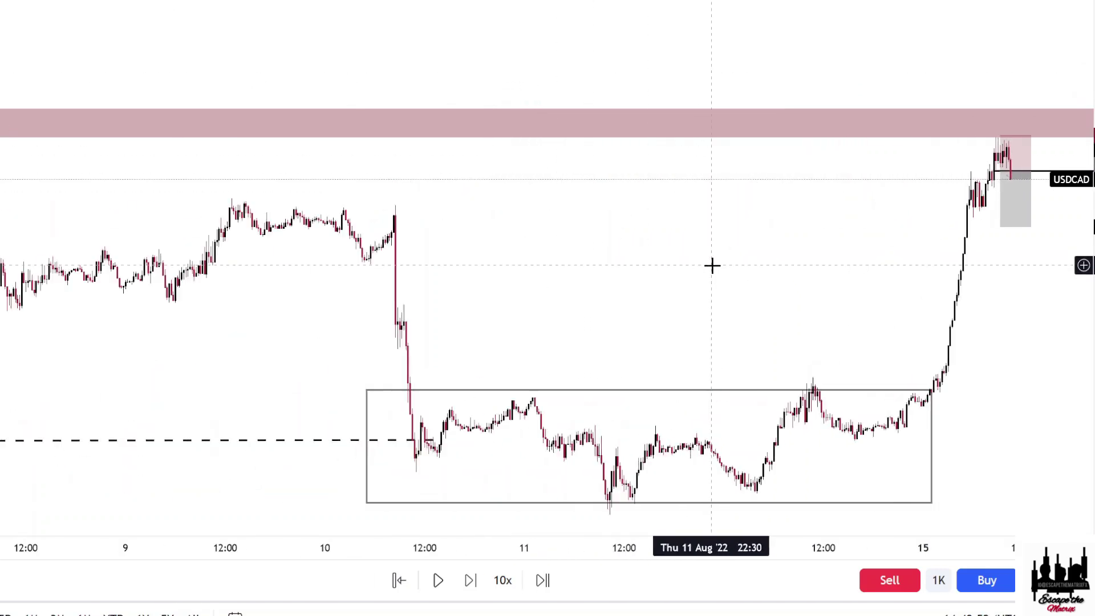
# Lower the short's profit target to 0.00730, giving 3.69 risk/reward against the 0.00198 stop
pyautogui.moveTo(1002, 227); pyautogui.dragTo(993, 305)
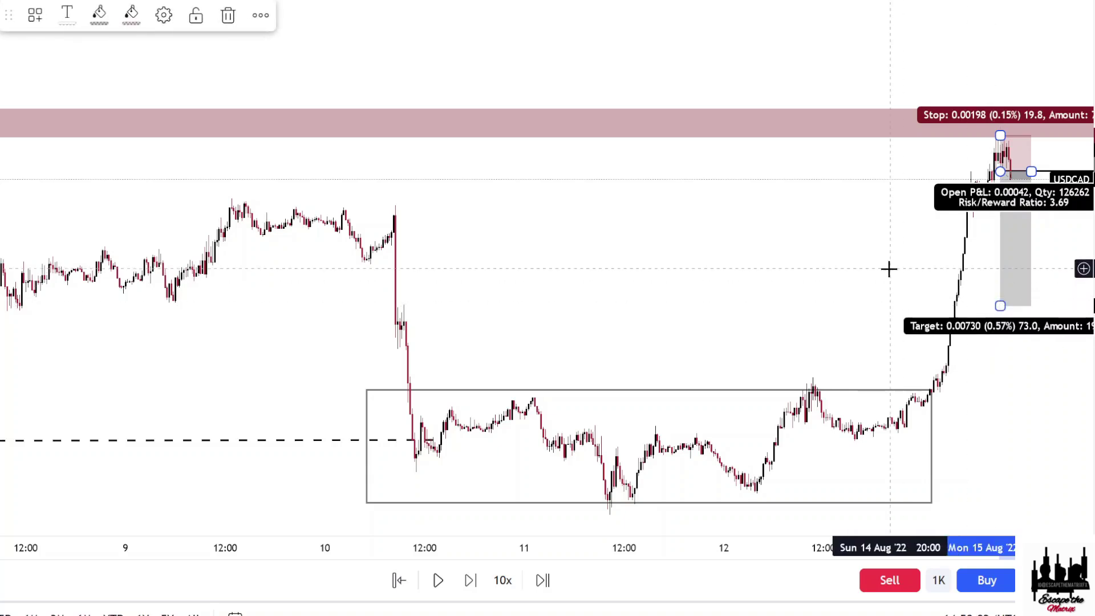
pyautogui.click(877, 286)
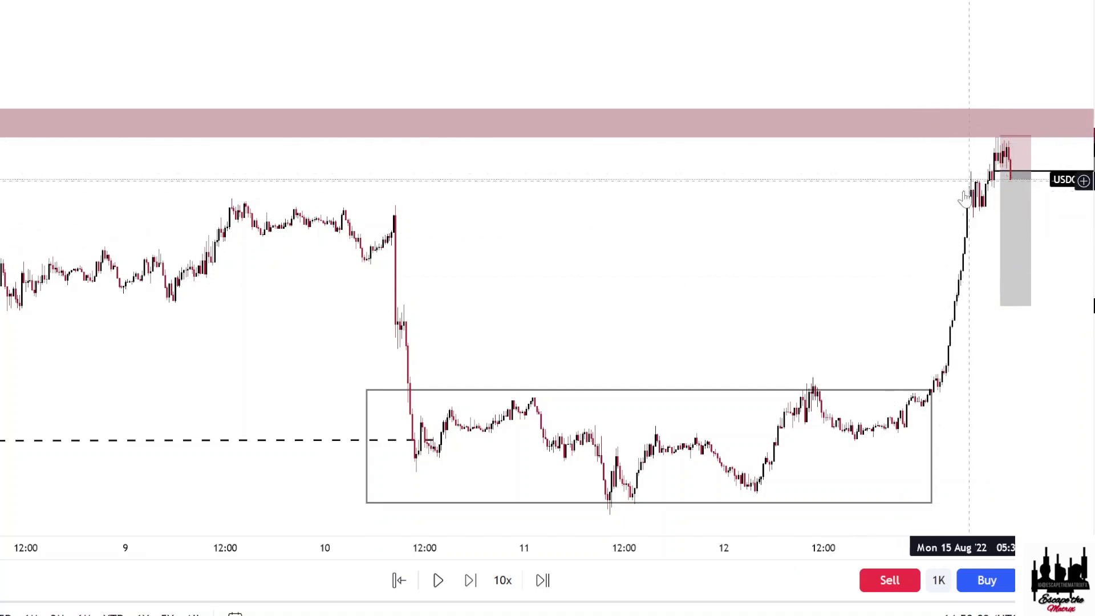
pyautogui.scroll(2, 968, 200)
pyautogui.scroll(2, 968, 199)
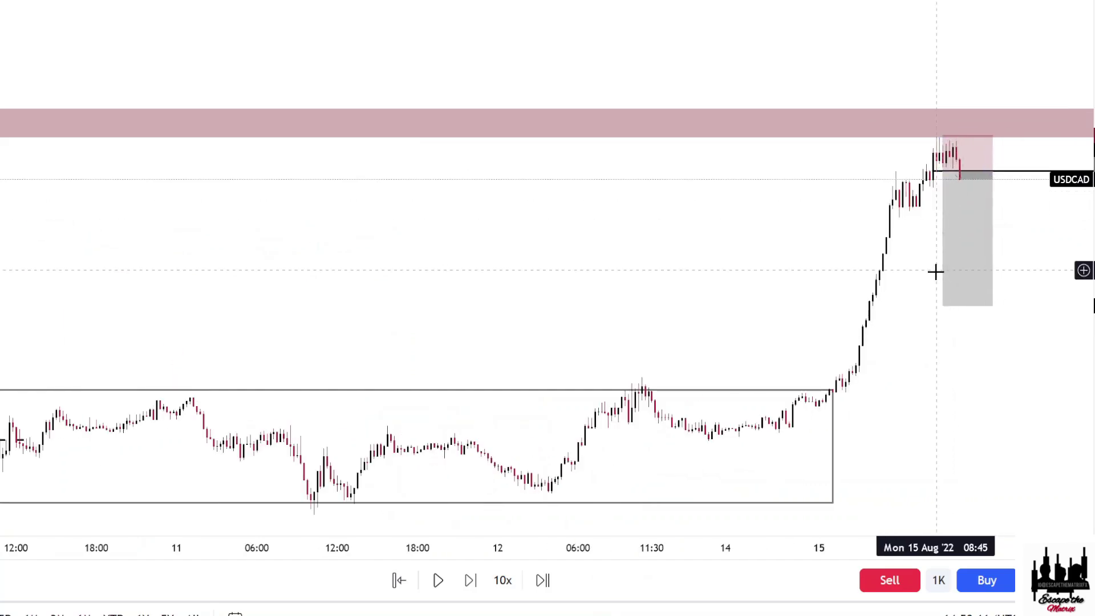
pyautogui.scroll(3, 938, 280)
pyautogui.scroll(3, 924, 291)
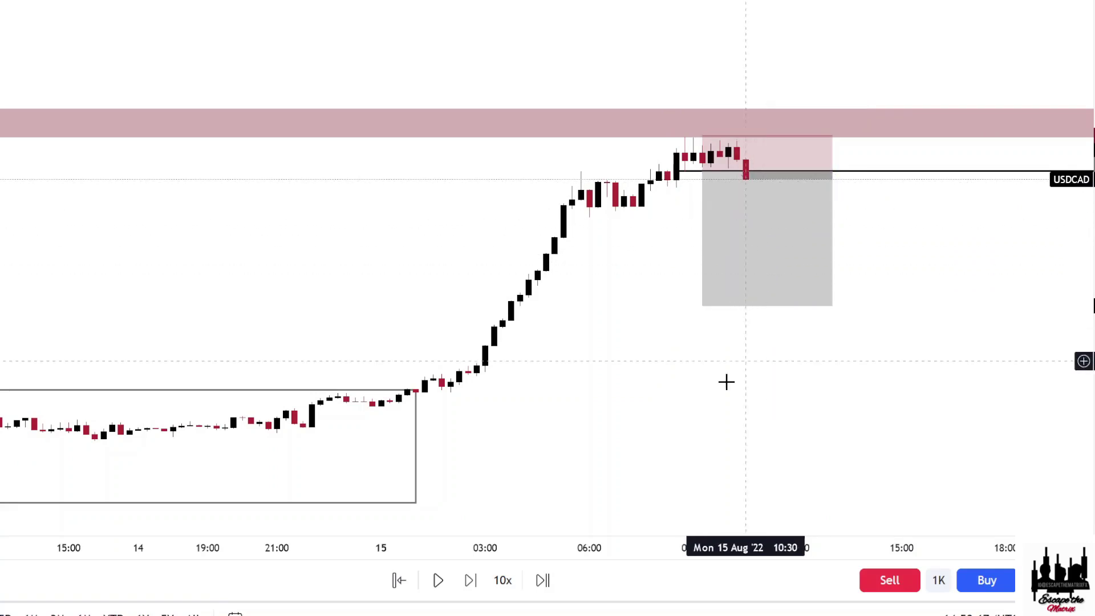
# Step the replay forward 24 bars past the short position's entry
pyautogui.click(470, 580)
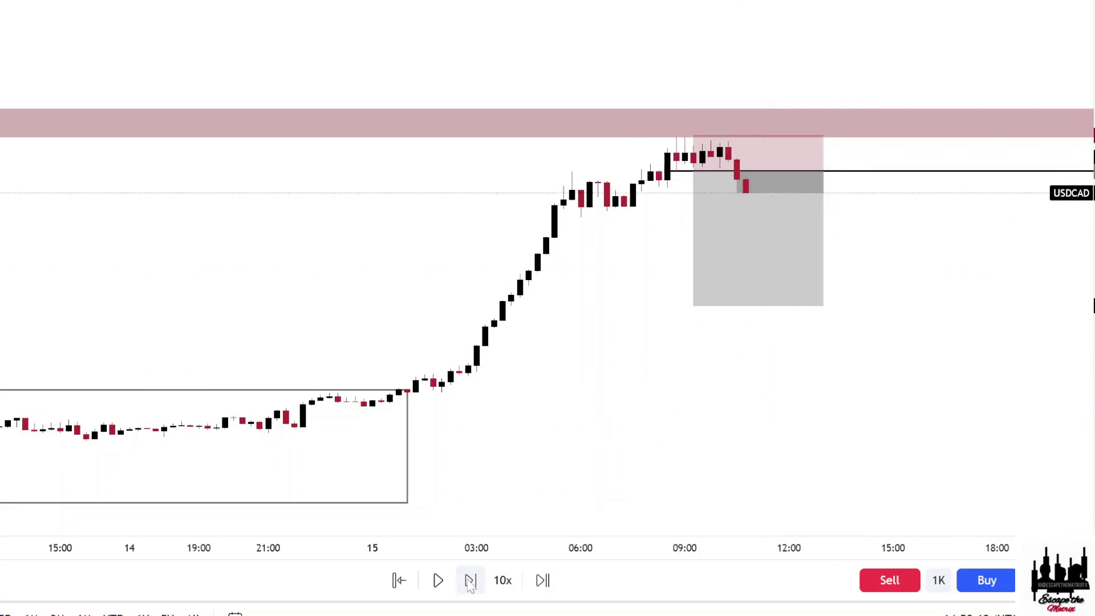
pyautogui.click(470, 580)
pyautogui.click(470, 580)
pyautogui.click(470, 581)
pyautogui.click(471, 581)
pyautogui.click(470, 581)
pyautogui.click(470, 580)
pyautogui.click(470, 580)
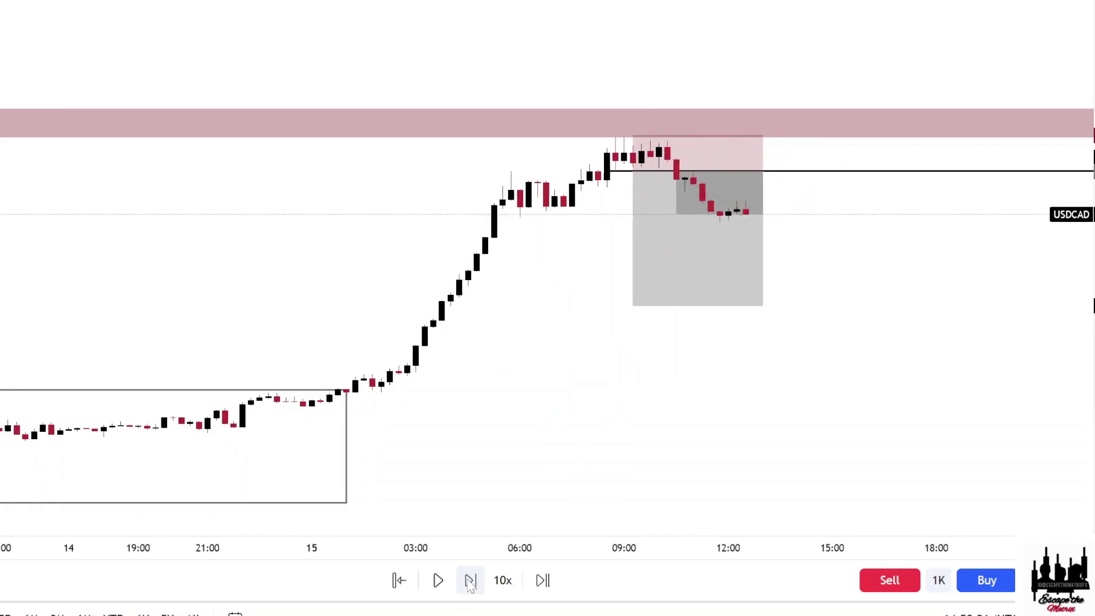
pyautogui.click(470, 580)
pyautogui.click(470, 580)
pyautogui.click(470, 580)
pyautogui.click(470, 580)
pyautogui.click(470, 581)
pyautogui.click(470, 580)
pyautogui.click(470, 580)
pyautogui.click(470, 580)
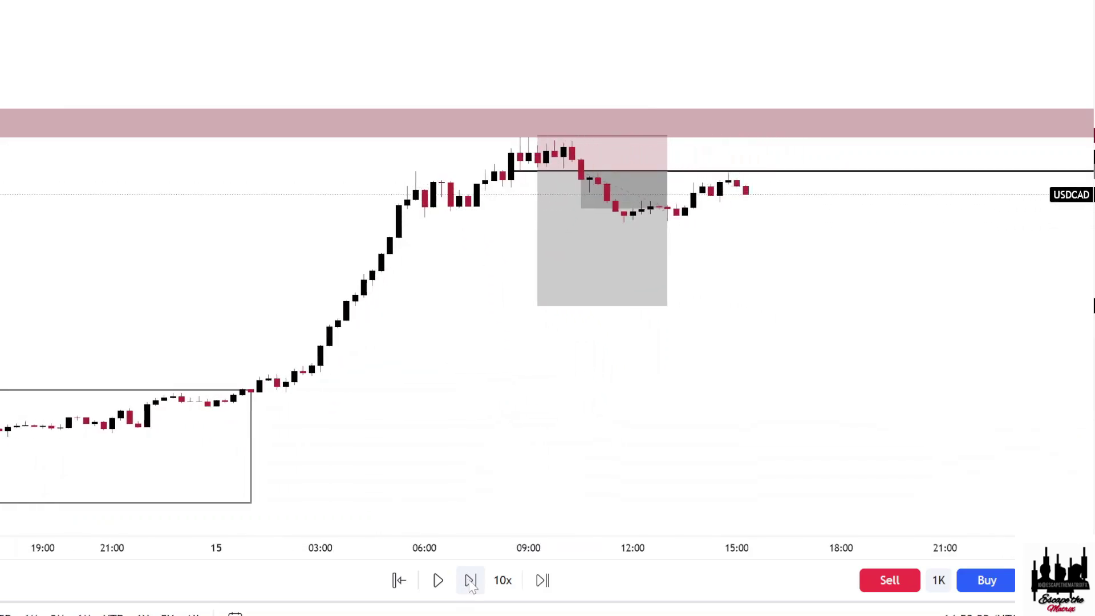
pyautogui.click(470, 580)
pyautogui.click(470, 580)
pyautogui.click(470, 580)
pyautogui.click(470, 581)
pyautogui.click(470, 580)
pyautogui.click(470, 580)
pyautogui.click(470, 580)
pyautogui.click(470, 580)
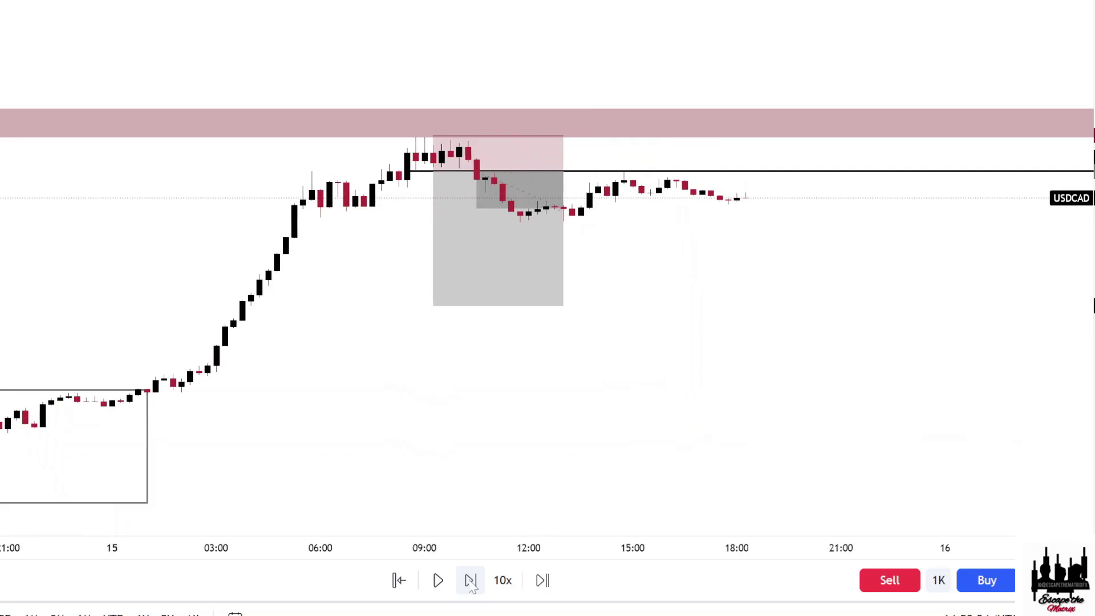
pyautogui.click(470, 580)
pyautogui.click(471, 580)
pyautogui.click(470, 580)
pyautogui.click(470, 580)
pyautogui.click(470, 580)
pyautogui.click(470, 580)
pyautogui.click(471, 580)
pyautogui.click(470, 581)
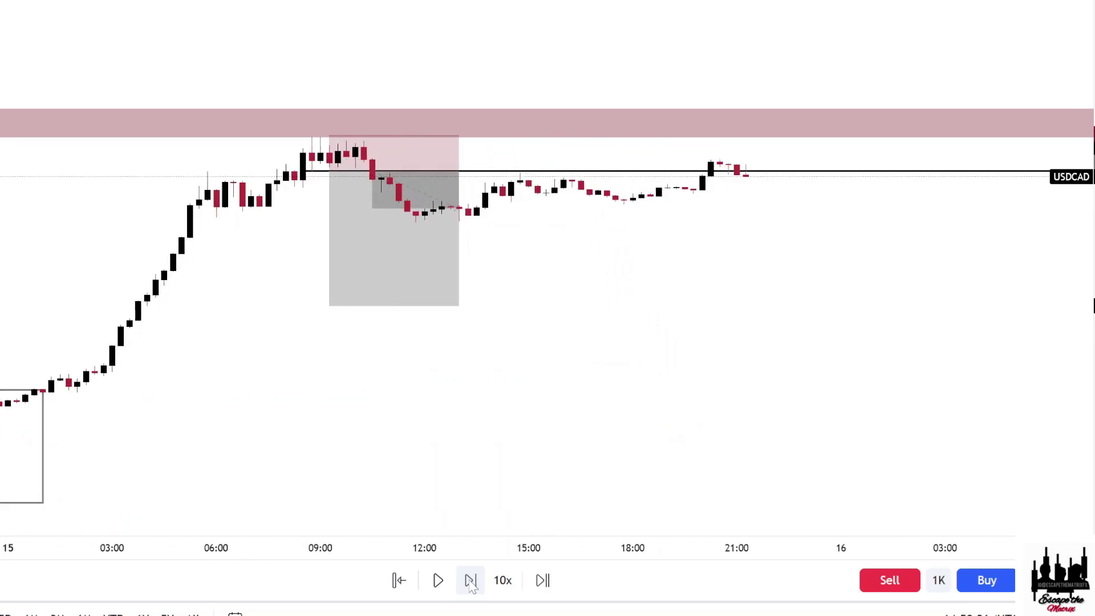
pyautogui.click(470, 580)
pyautogui.click(470, 580)
pyautogui.click(470, 580)
pyautogui.click(470, 580)
pyautogui.click(470, 581)
pyautogui.click(470, 580)
pyautogui.click(471, 580)
pyautogui.click(470, 580)
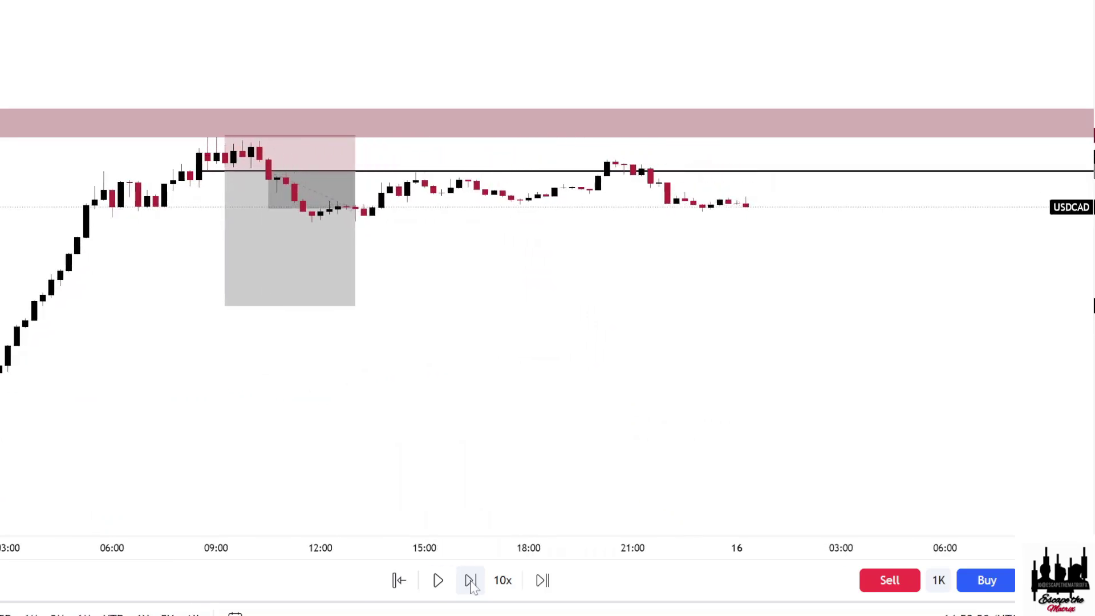
pyautogui.click(470, 581)
pyautogui.click(470, 580)
pyautogui.click(470, 580)
pyautogui.click(470, 580)
pyautogui.click(470, 580)
pyautogui.click(470, 580)
# Let the replay run into 16 Aug until USDCAD falls to the short's target level
pyautogui.scroll(-5, 523, 465)
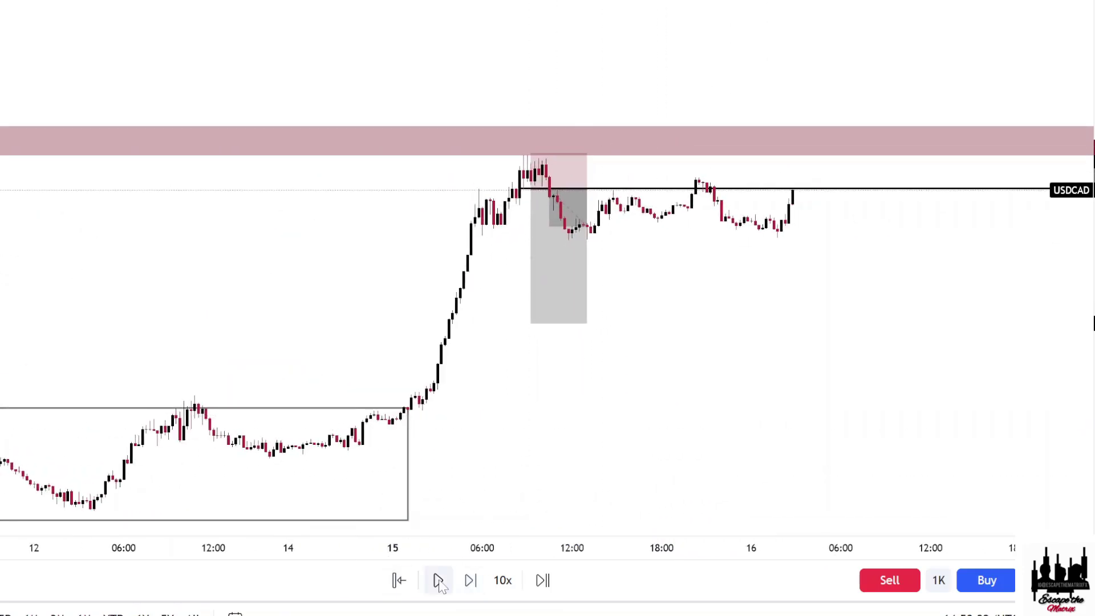
pyautogui.click(438, 580)
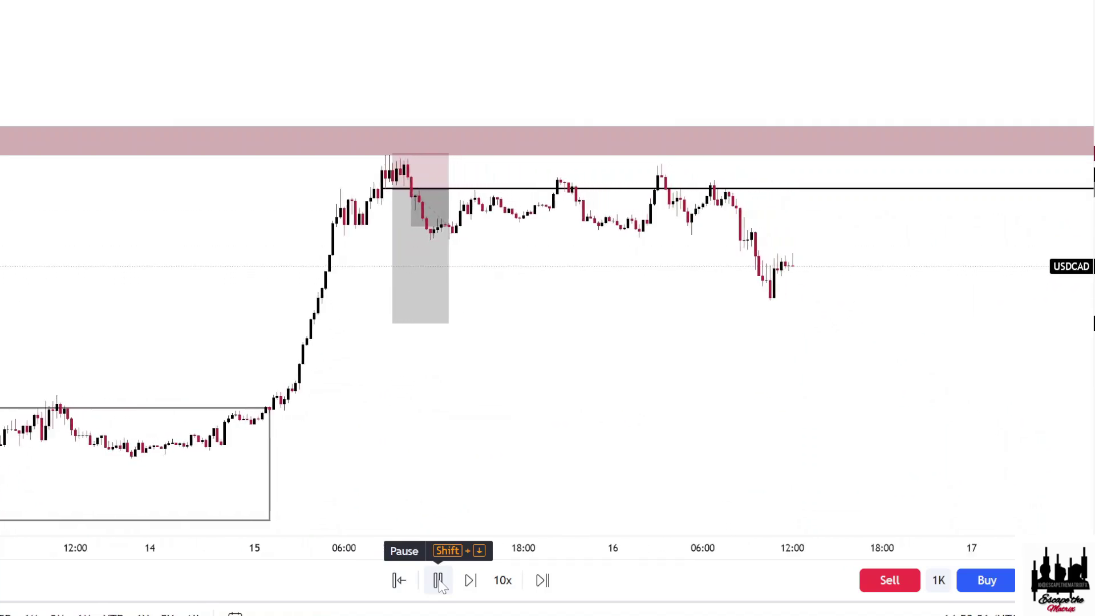
pyautogui.click(438, 580)
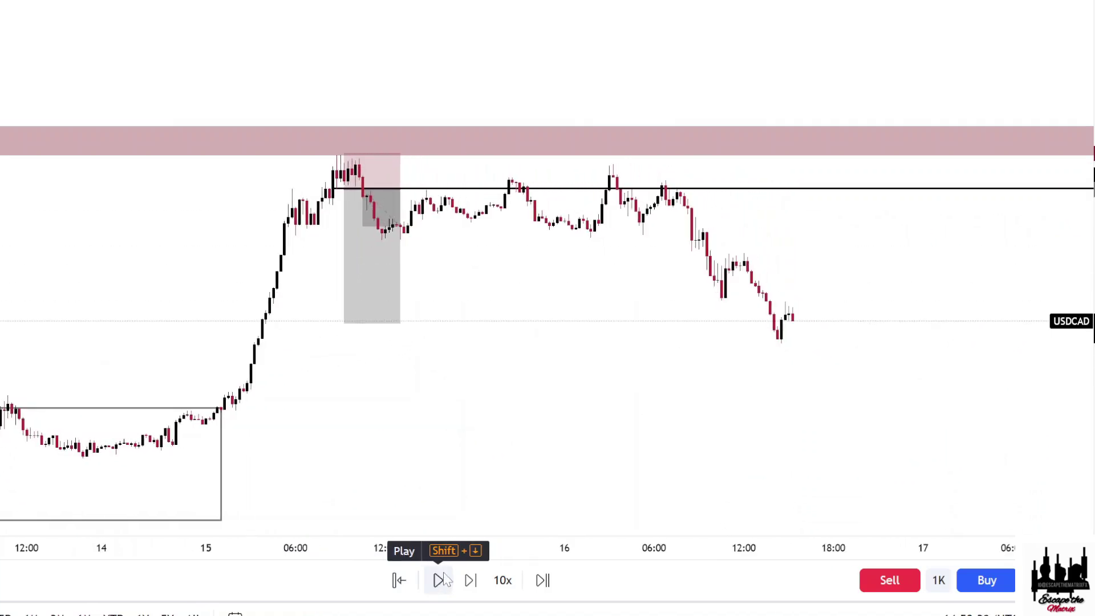
pyautogui.moveTo(388, 323)
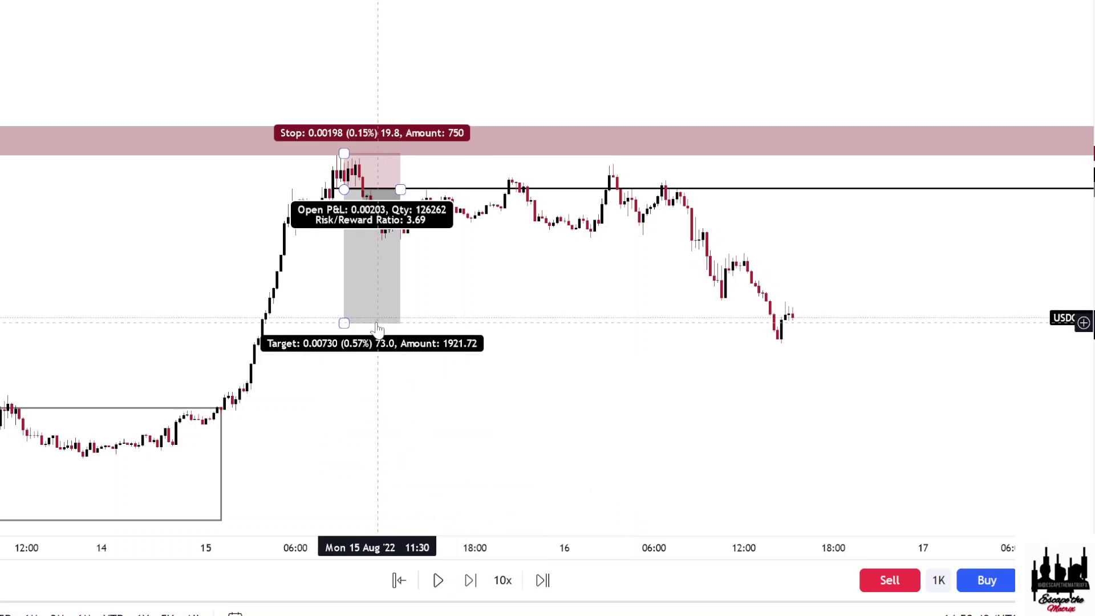